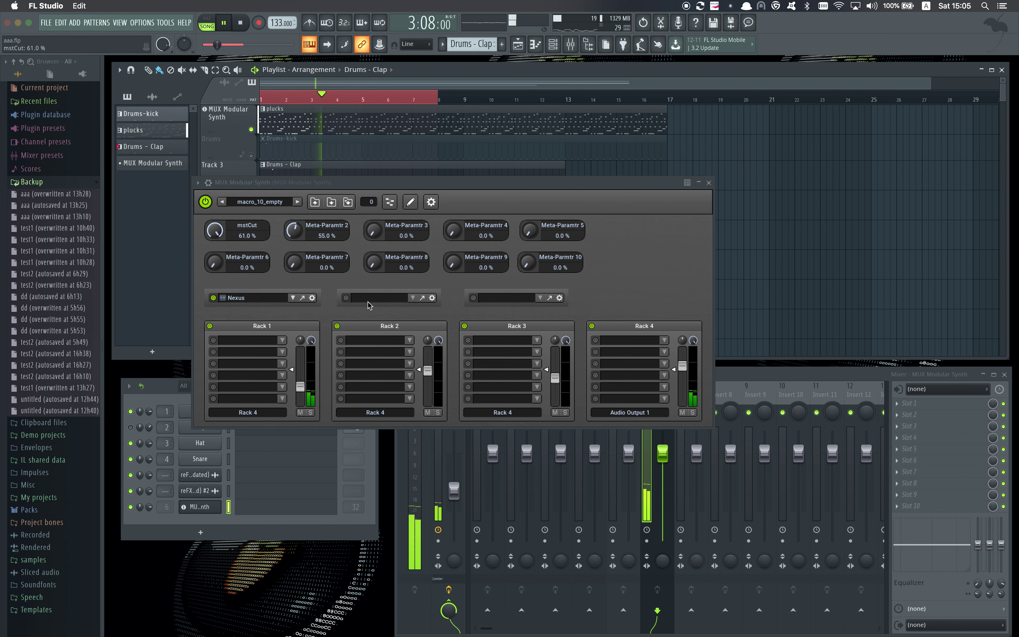
- Load the Spire-1.1 instrument into the empty plug-in slot above Rack 2
{"action": "left_click", "coordinate": [392, 300]}
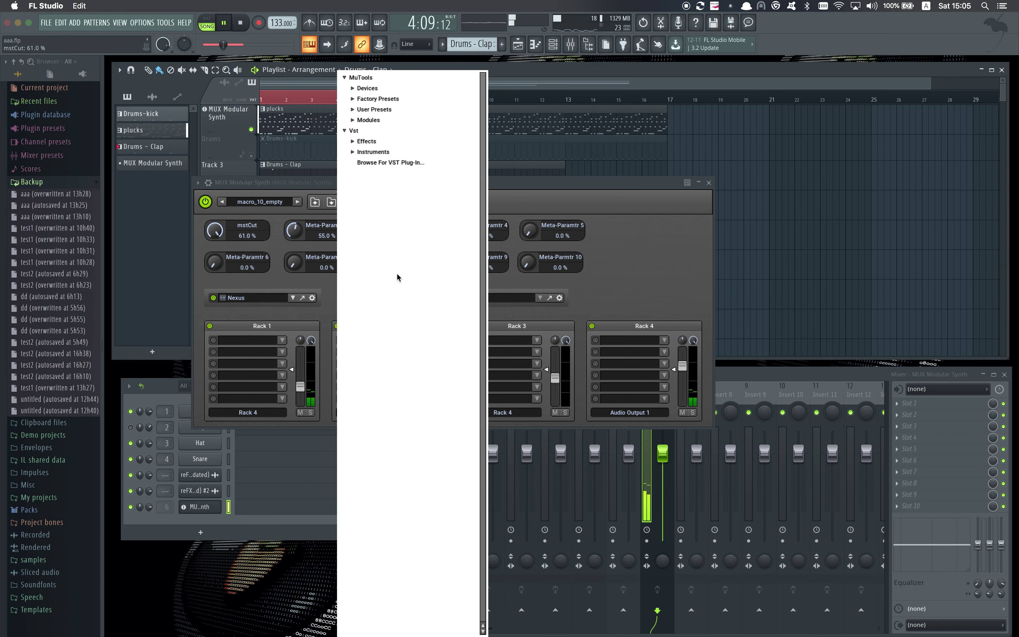
{"action": "left_click", "coordinate": [352, 151]}
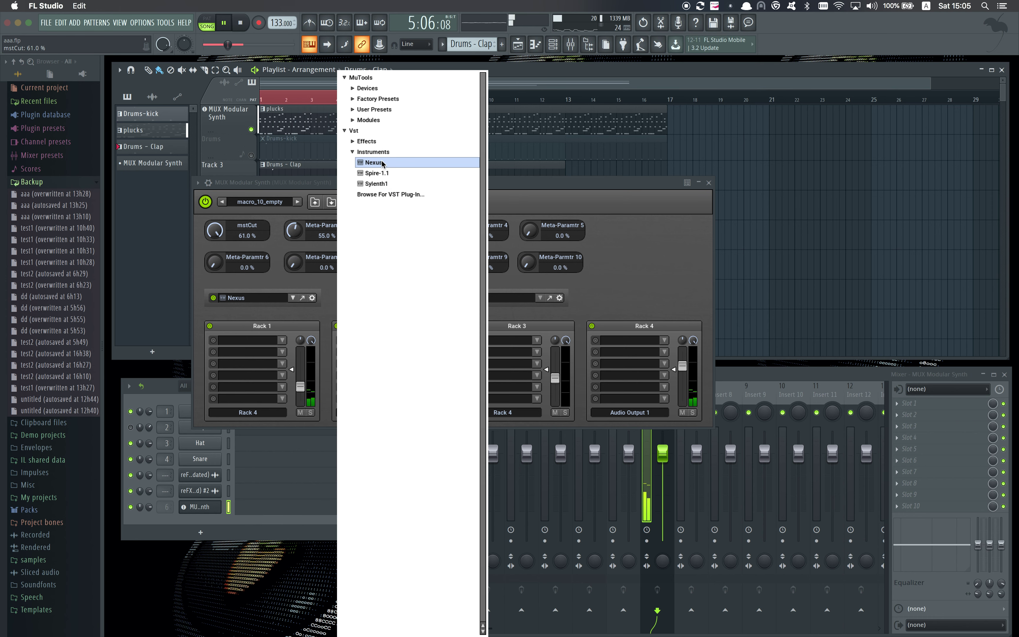
{"action": "left_click", "coordinate": [384, 176]}
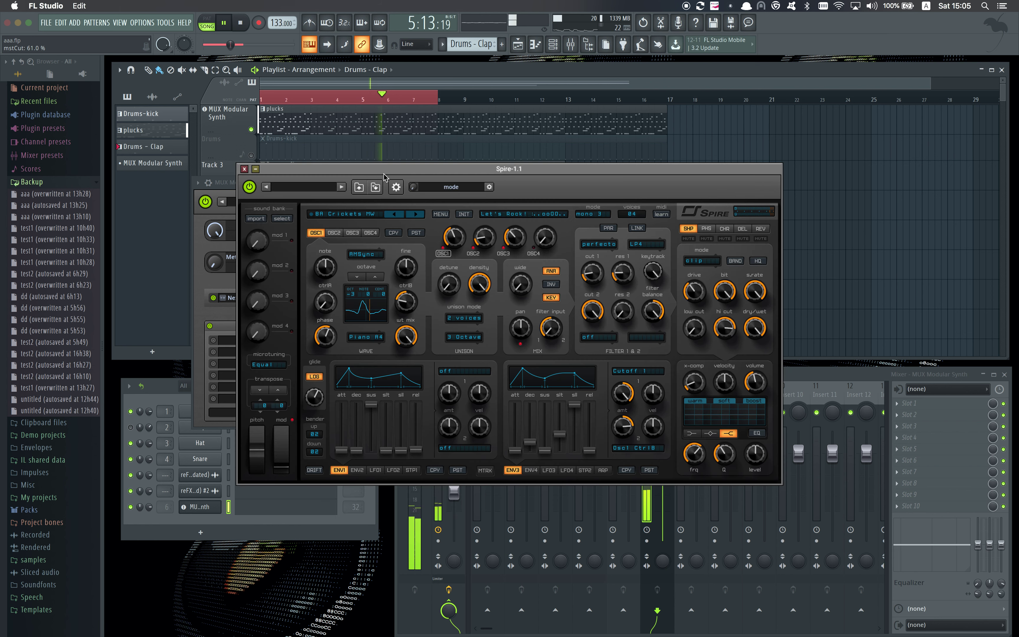
- Load the PL Zorro AS preset from Spire's factory2 bank and mute its reverb effect
{"action": "left_click", "coordinate": [436, 215]}
{"action": "mouse_move", "coordinate": [470, 227]}
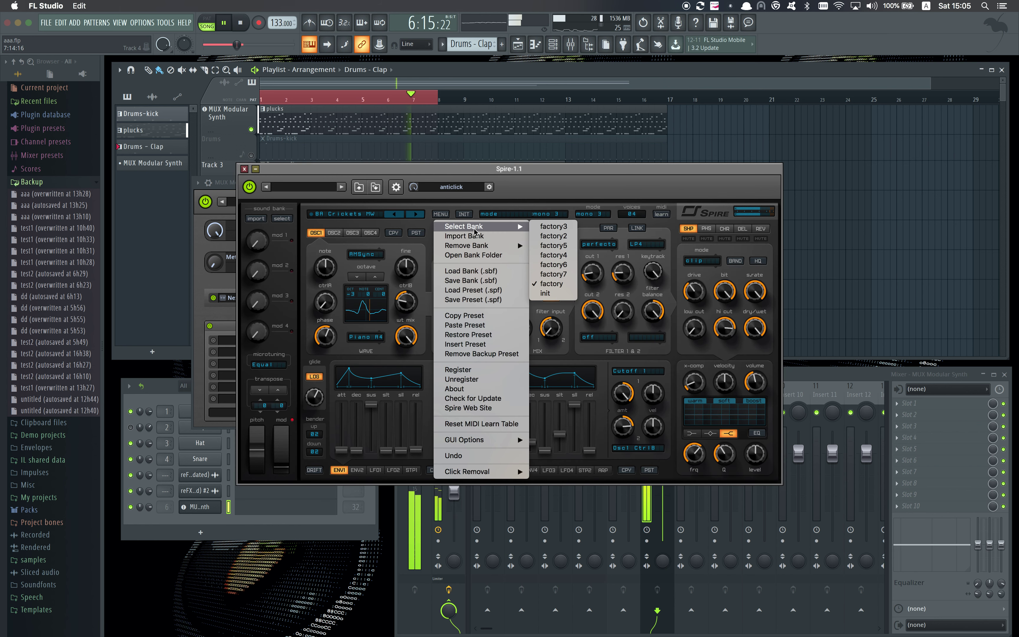
{"action": "left_click", "coordinate": [568, 236]}
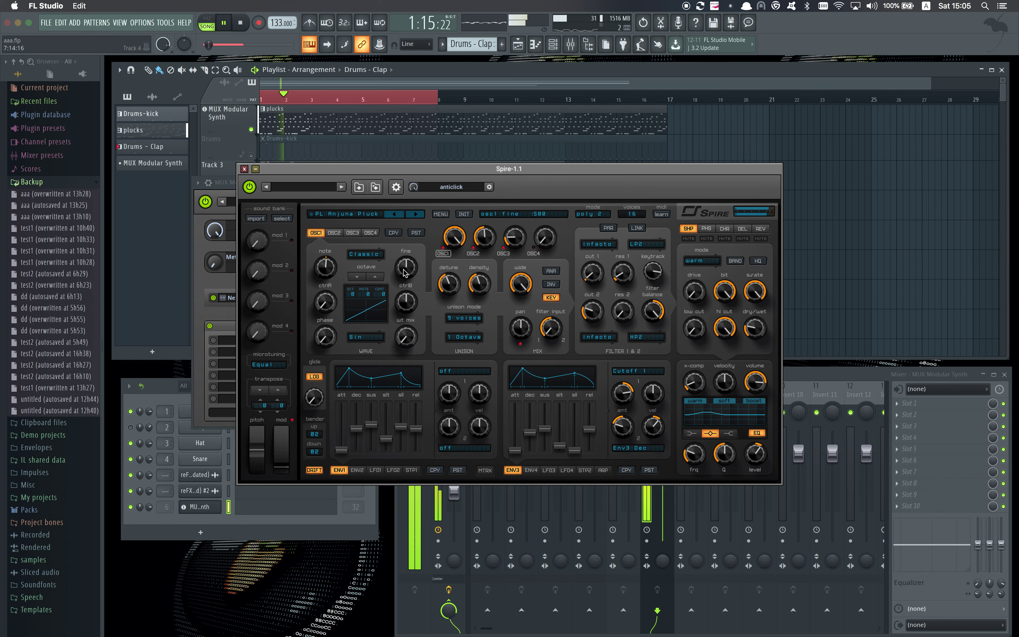
{"action": "left_click", "coordinate": [370, 214]}
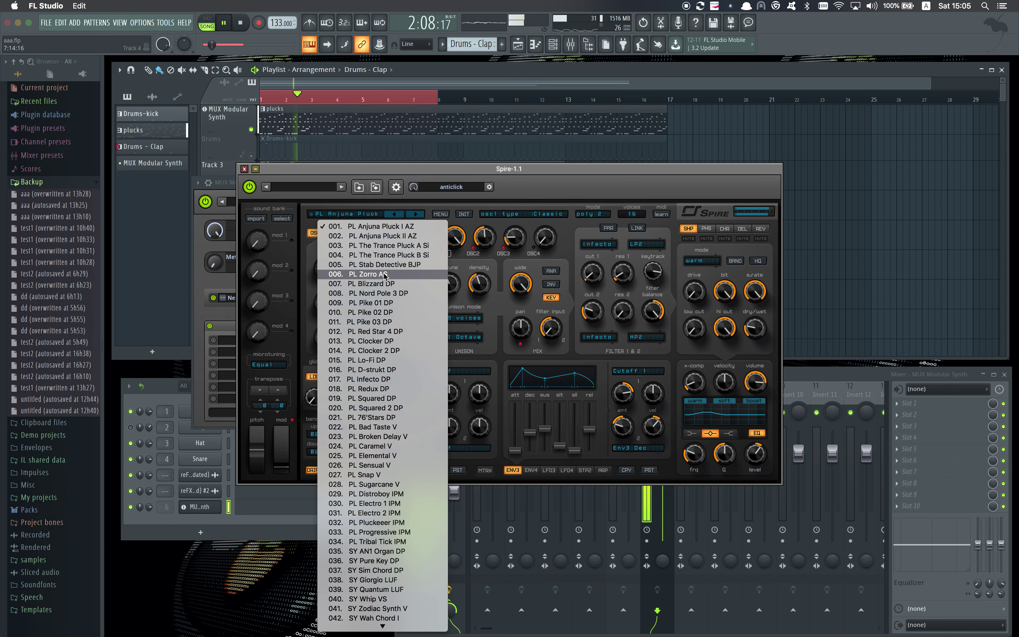
{"action": "left_click", "coordinate": [384, 274]}
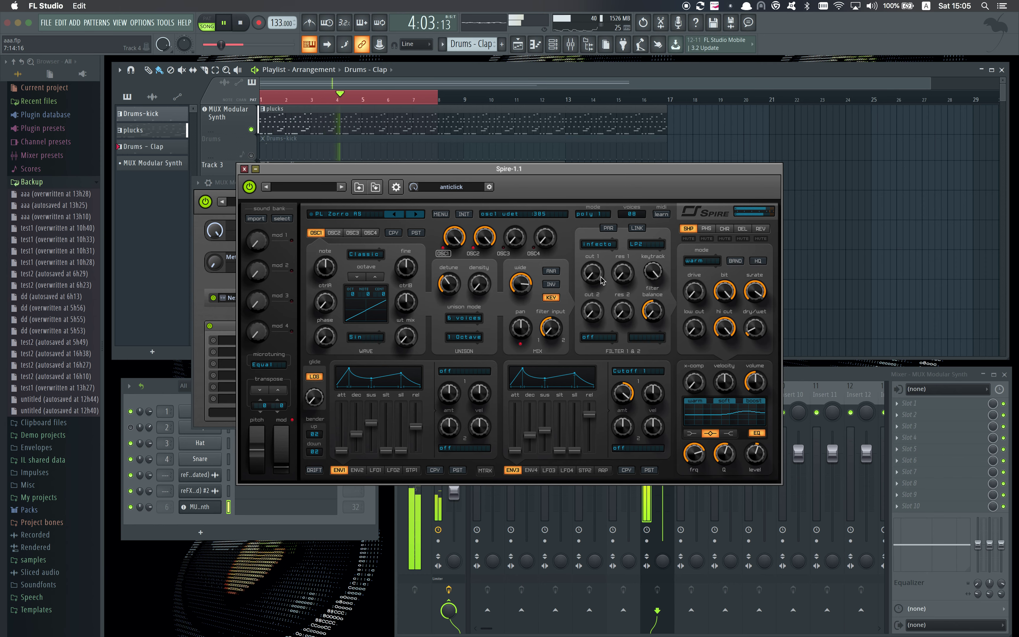
{"action": "left_click", "coordinate": [760, 239]}
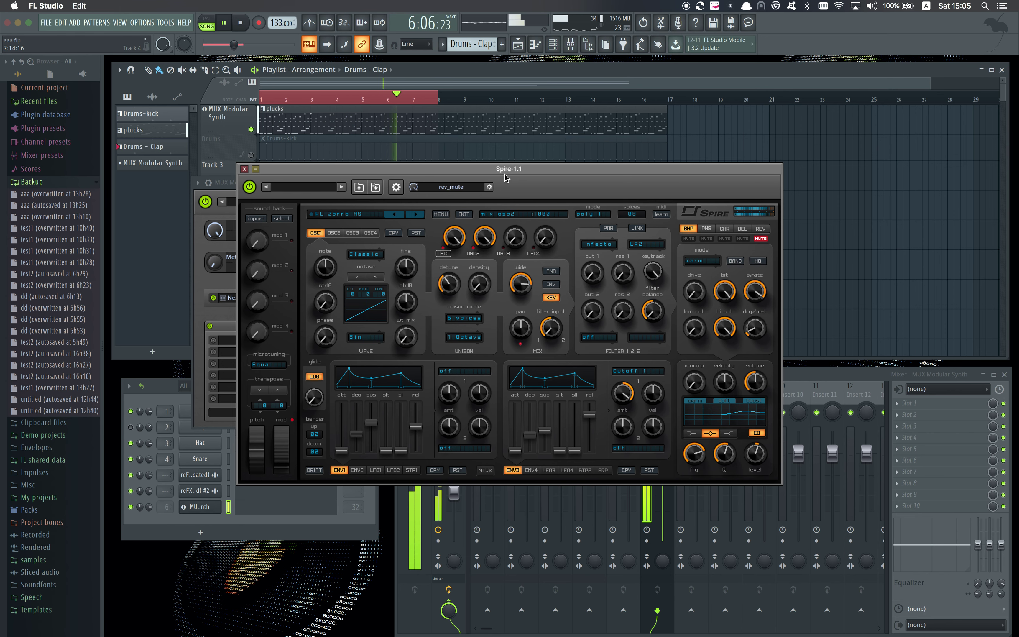
- Map the mstCut knob to Spire-1.1's flt1_cut parameter with a minimum of 0 % and a maximum of 31 %
{"action": "left_click_drag", "start_coordinate": [506, 177], "coordinate": [498, 254]}
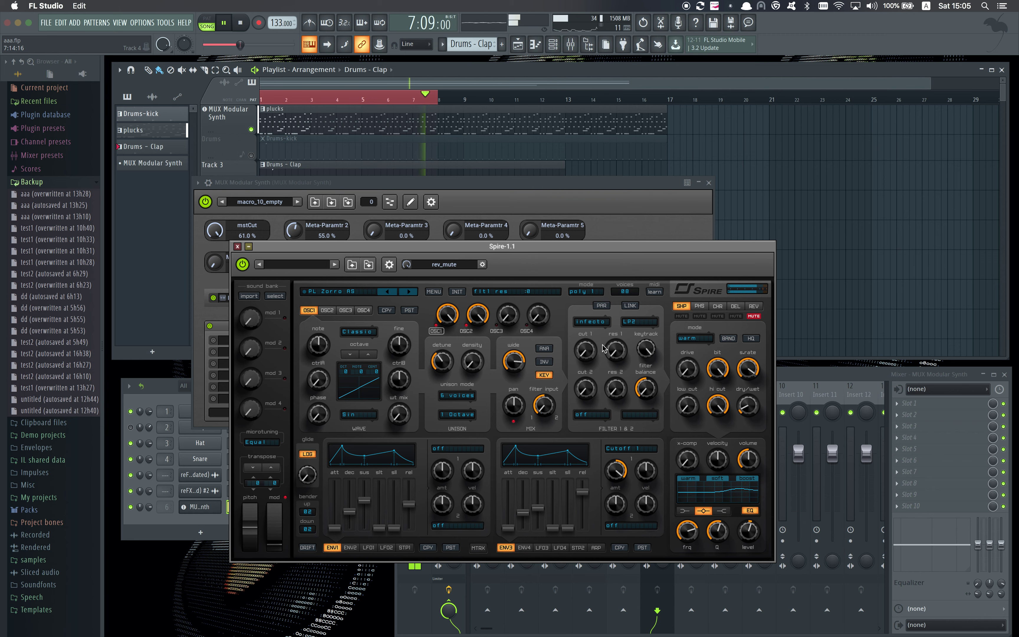
{"action": "mouse_move", "coordinate": [588, 352]}
{"action": "left_mouse_down"}
{"action": "mouse_move", "coordinate": [588, 335]}
{"action": "mouse_move", "coordinate": [588, 352]}
{"action": "left_mouse_up"}
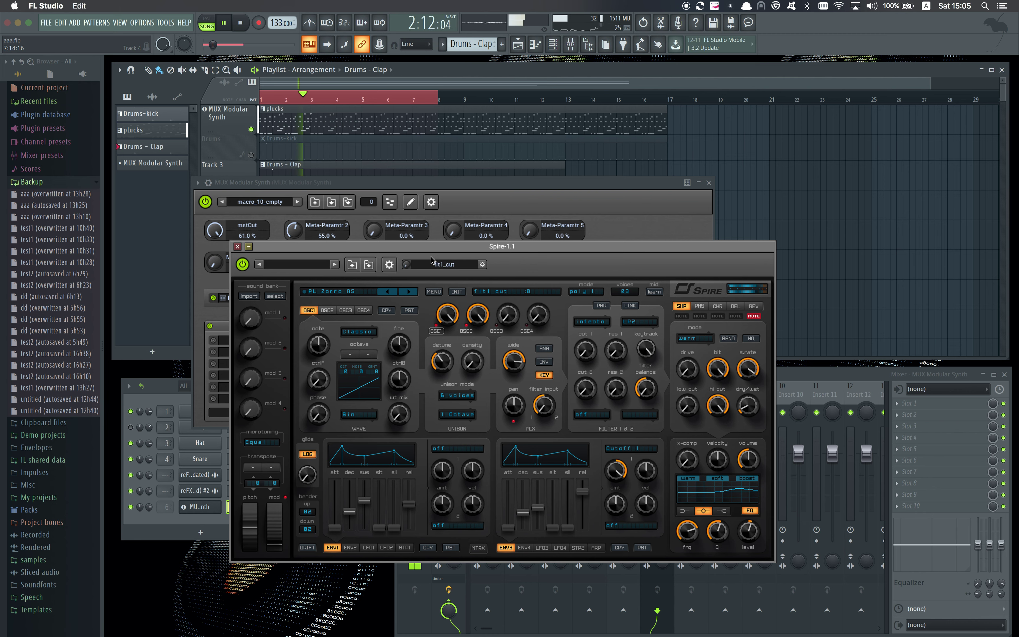
{"action": "left_click", "coordinate": [244, 237]}
{"action": "left_click_drag", "start_coordinate": [244, 237], "coordinate": [249, 228]}
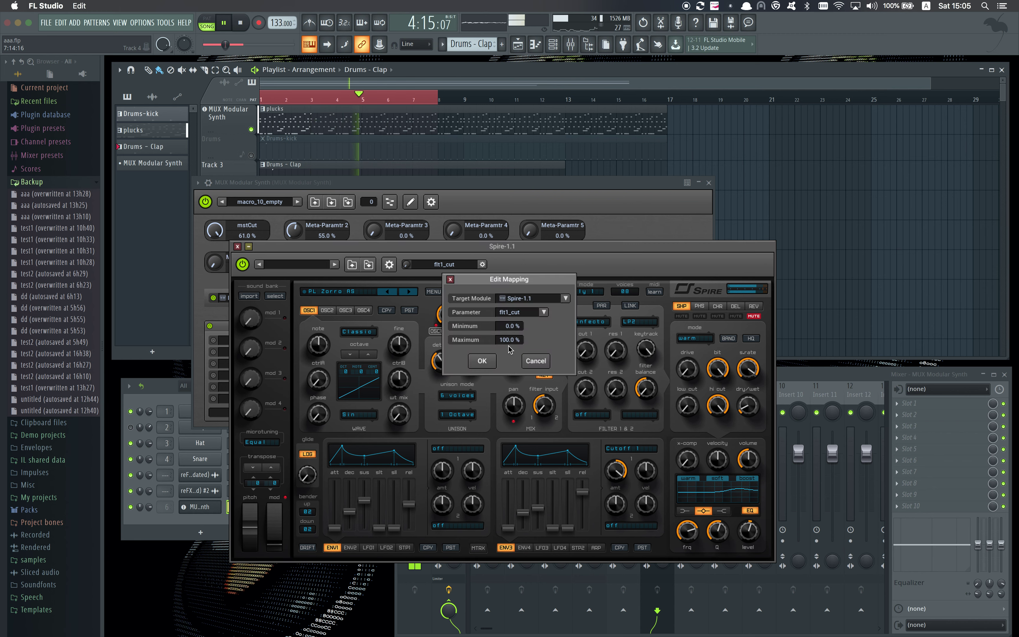
{"action": "left_click_drag", "start_coordinate": [509, 349], "coordinate": [520, 504]}
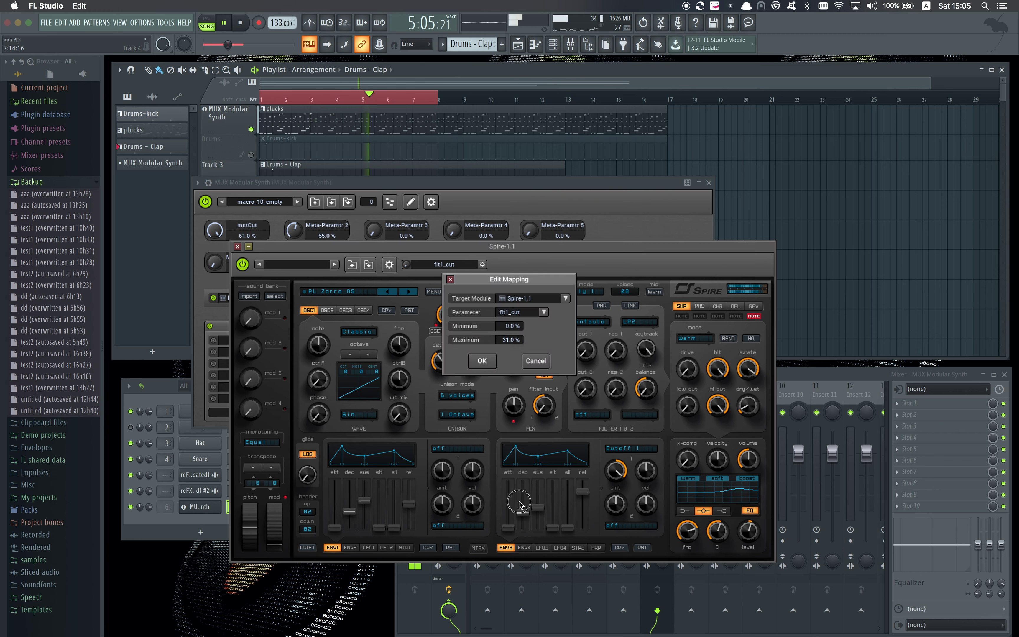
{"action": "left_click", "coordinate": [482, 360]}
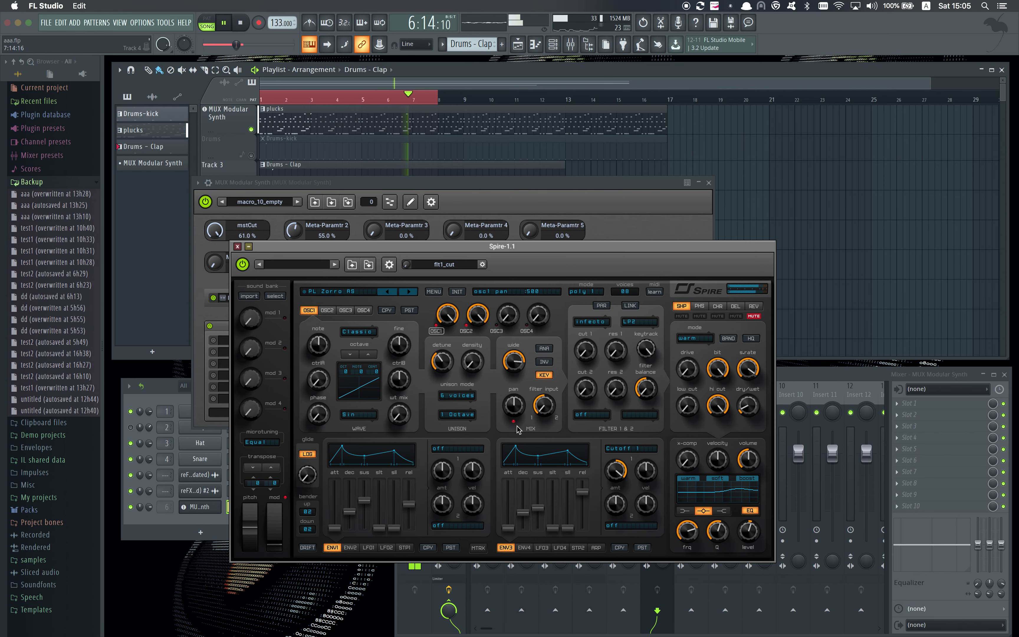
- Arrange the MUX Modular Synth window above the Spire window and turn mstCut down to 39.8 %
{"action": "left_click", "coordinate": [227, 220]}
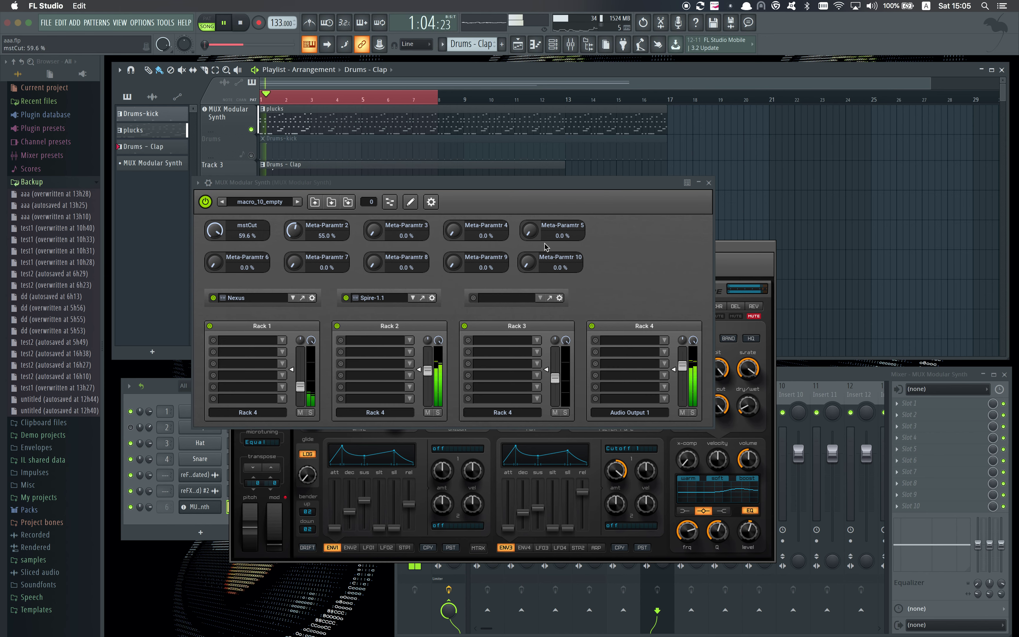
{"action": "left_click", "coordinate": [735, 260]}
{"action": "left_click_drag", "start_coordinate": [736, 260], "coordinate": [740, 334]}
{"action": "left_click", "coordinate": [485, 183]}
{"action": "left_click_drag", "start_coordinate": [485, 183], "coordinate": [475, 71]}
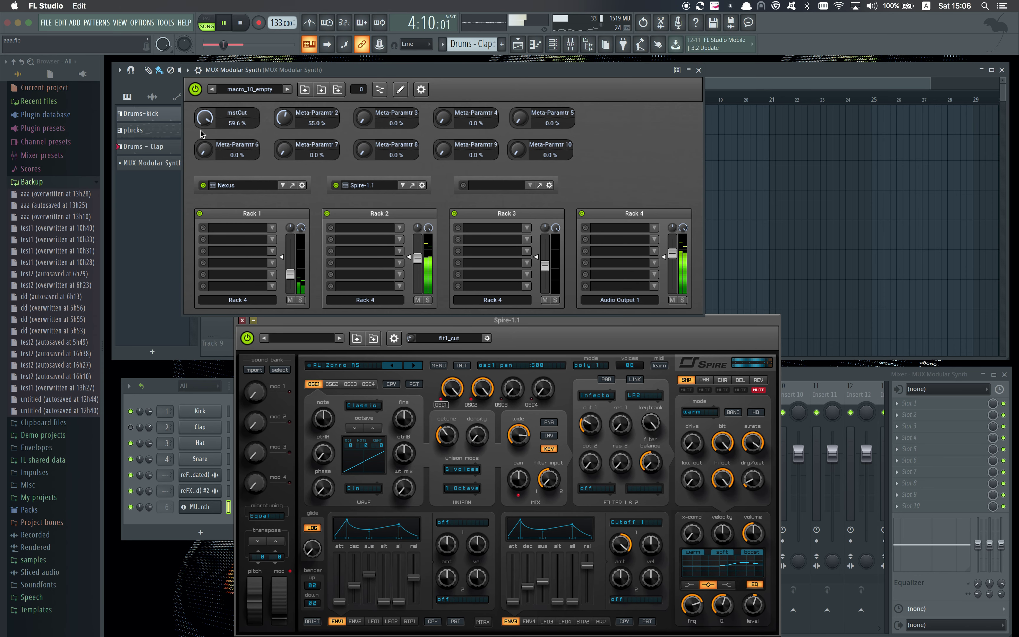
{"action": "left_click_drag", "start_coordinate": [203, 121], "coordinate": [239, 280]}
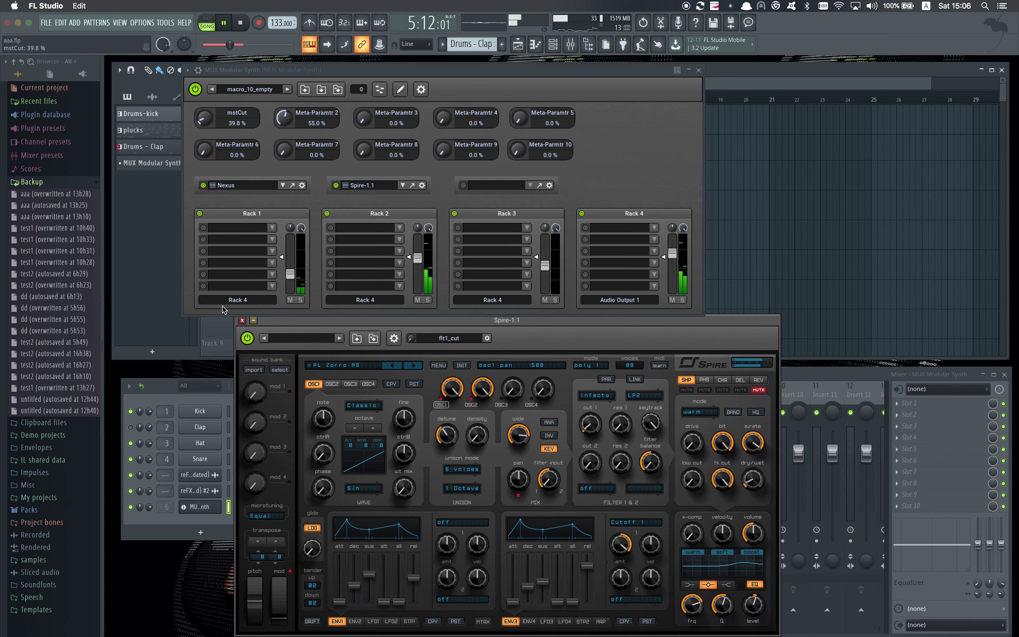
- Set mstCut to 42.6 % with the Nexus window open and review the knob's parameter map
{"action": "left_click", "coordinate": [246, 188]}
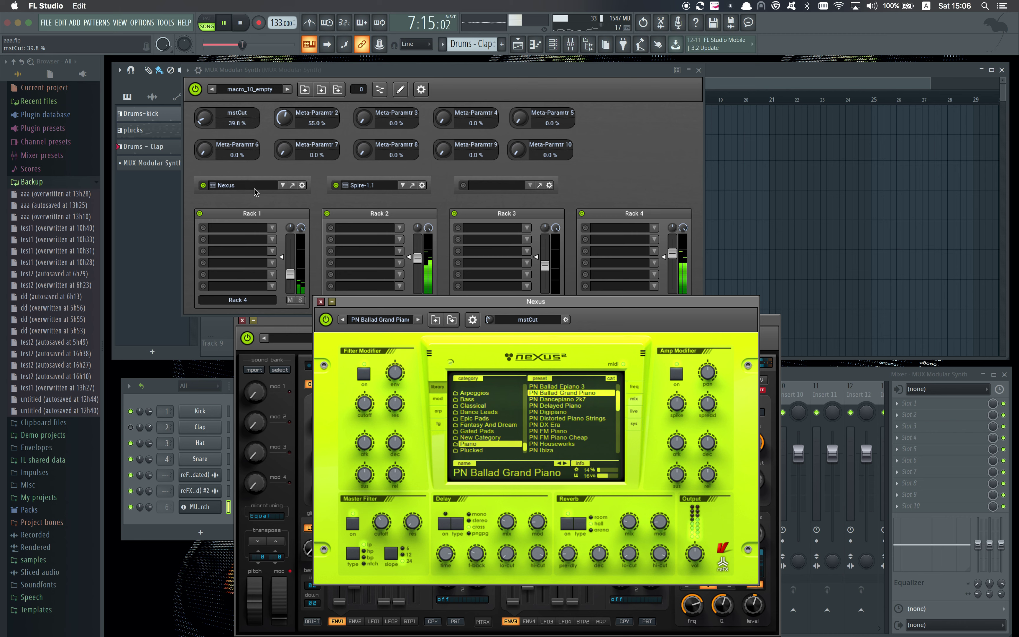
{"action": "mouse_move", "coordinate": [205, 121]}
{"action": "left_mouse_down"}
{"action": "mouse_move", "coordinate": [209, 68]}
{"action": "mouse_move", "coordinate": [211, 117]}
{"action": "left_mouse_up"}
{"action": "right_click", "coordinate": [227, 119]}
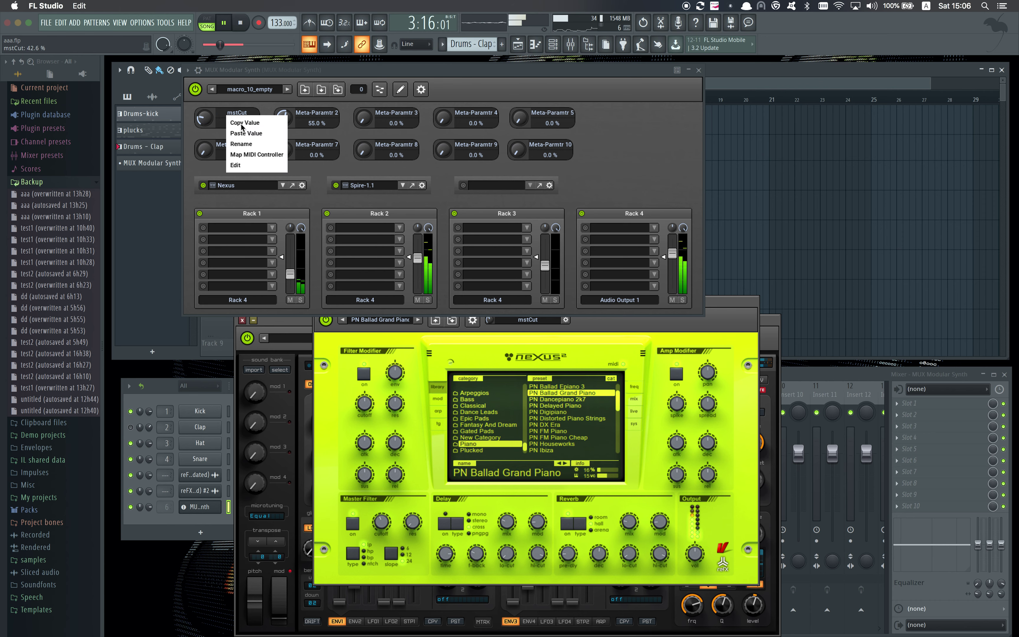
{"action": "left_click", "coordinate": [254, 169]}
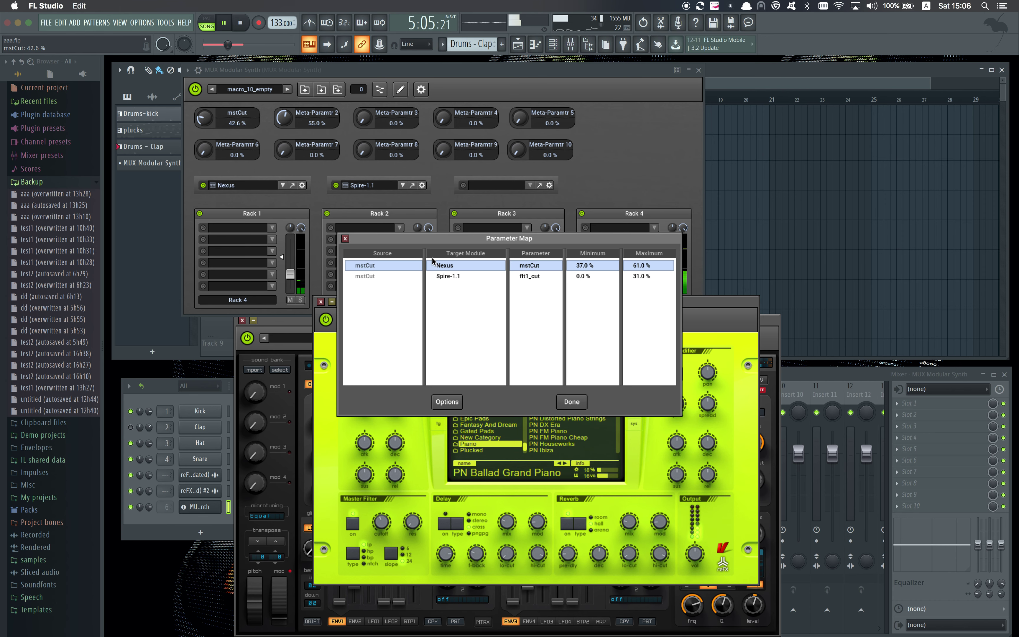
{"action": "left_click", "coordinate": [345, 238]}
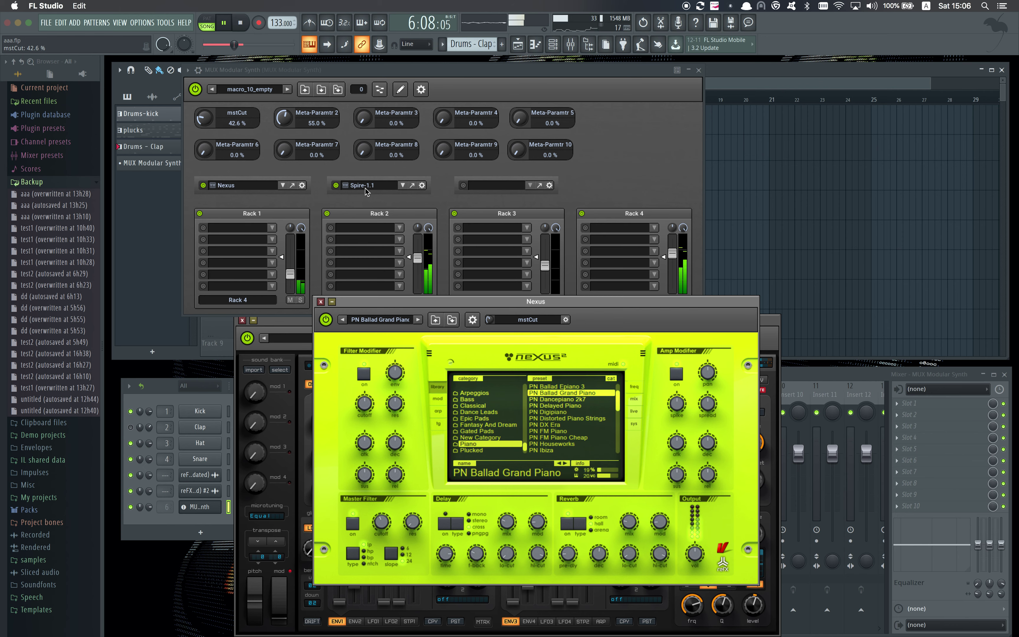
- Load Spire-1.1 into the slot above Rack 3 with the PL Pike 01 DP preset and its reverb muted
{"action": "left_click", "coordinate": [491, 190]}
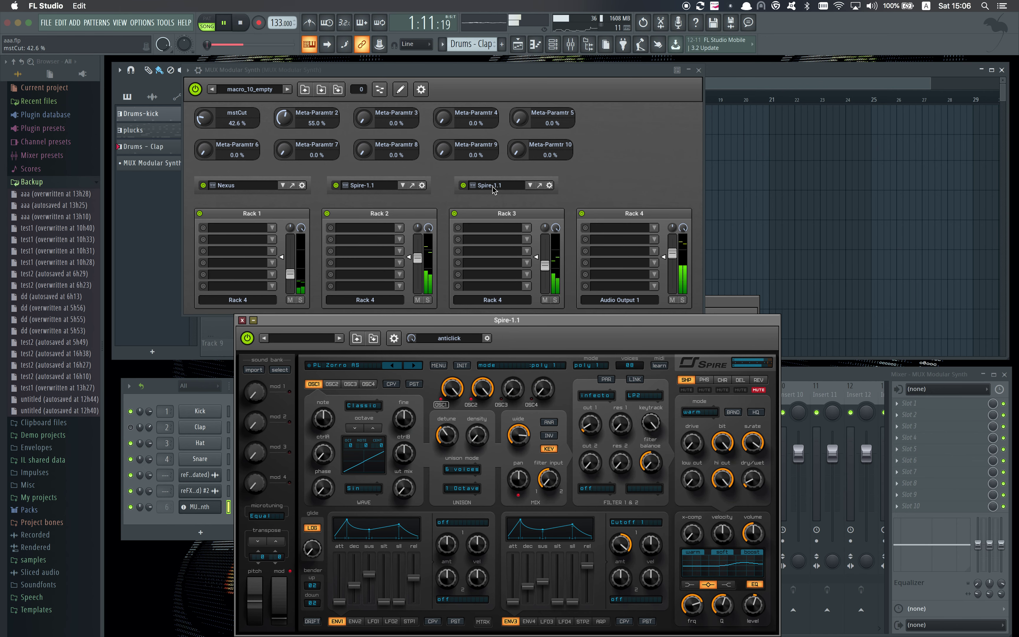
{"action": "left_click", "coordinate": [373, 367]}
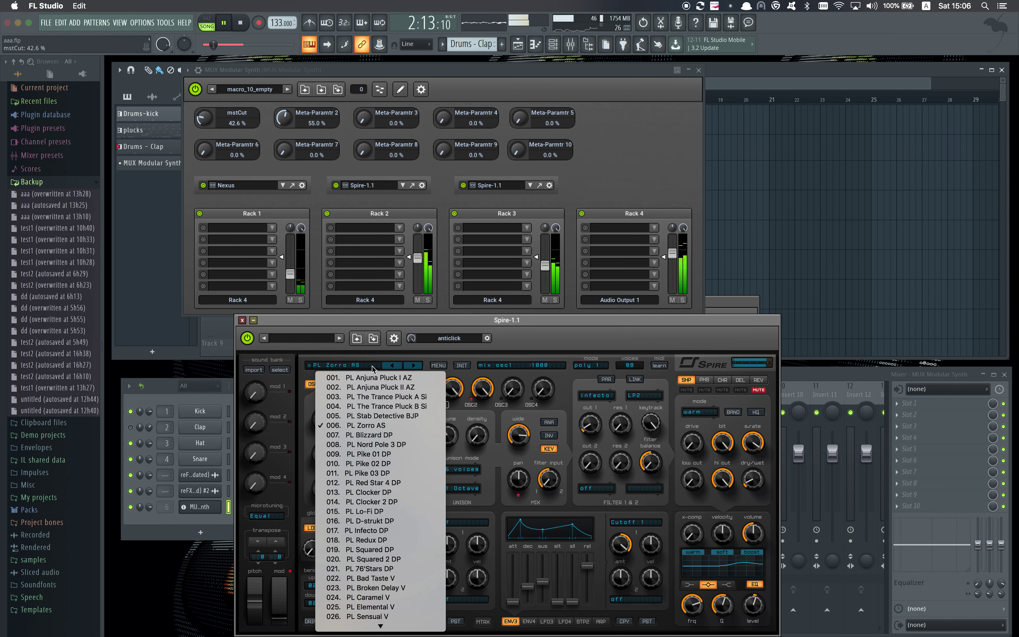
{"action": "left_click", "coordinate": [393, 454]}
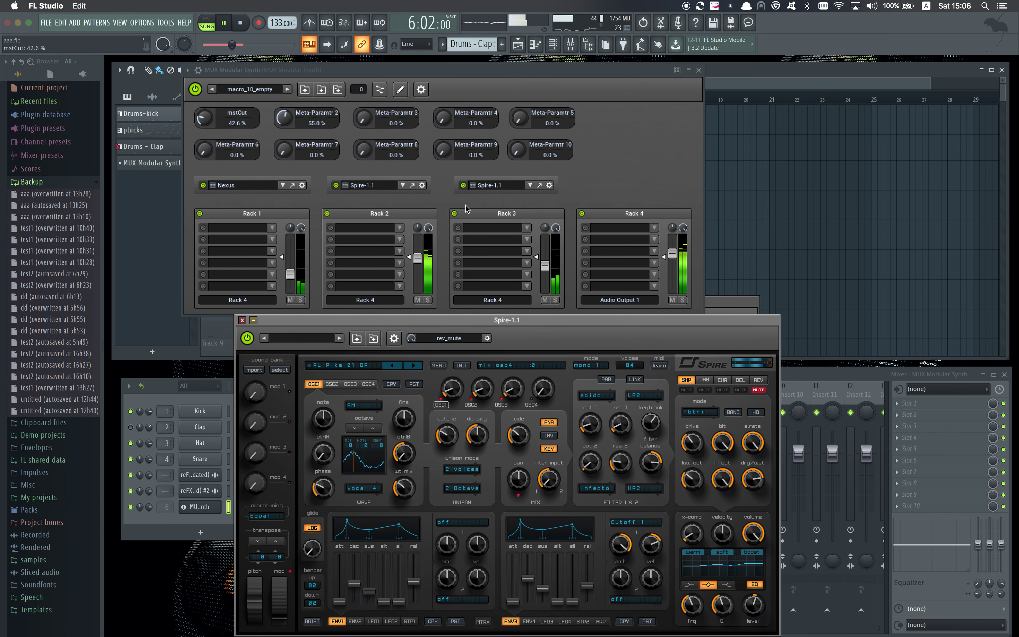
{"action": "left_click_drag", "start_coordinate": [528, 330], "coordinate": [528, 332]}
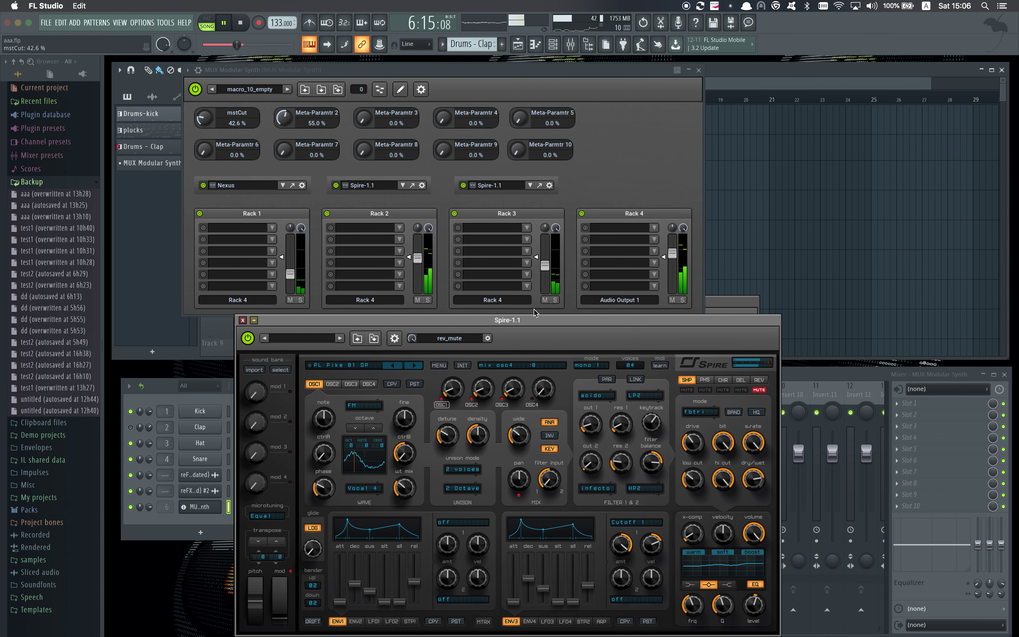
- Balance the layers by lowering the Rack 2 volume slightly and raising the Rack 1 volume slightly
{"action": "left_click", "coordinate": [555, 301]}
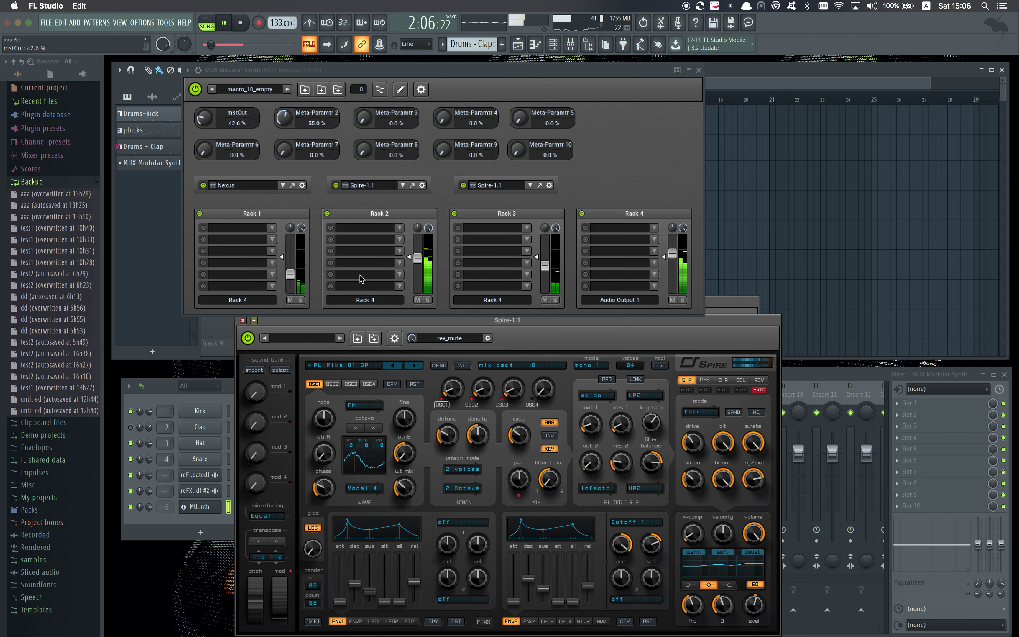
{"action": "left_click_drag", "start_coordinate": [417, 257], "coordinate": [419, 274]}
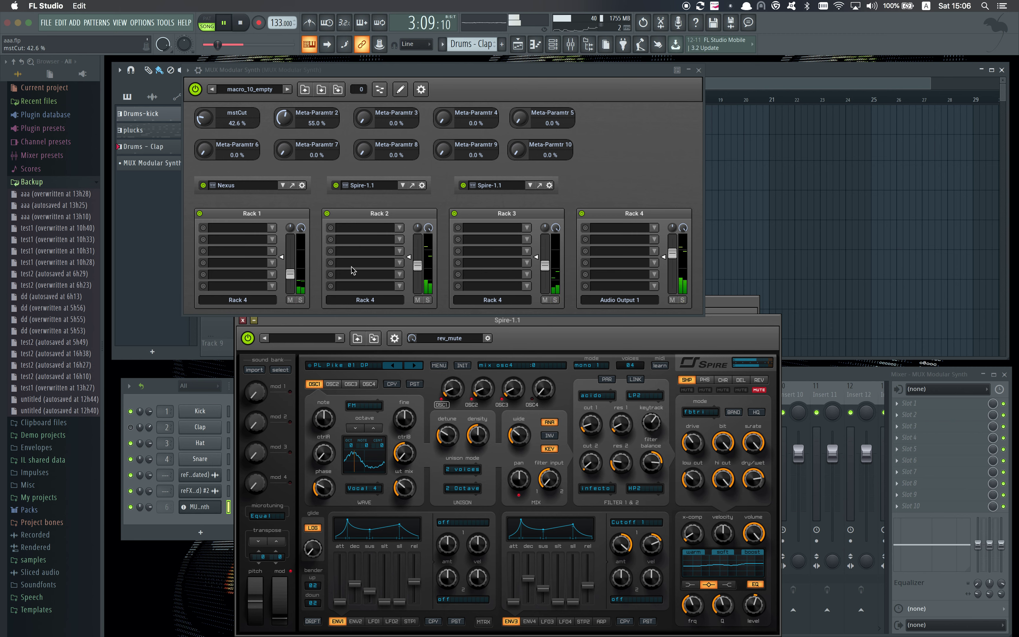
{"action": "left_click_drag", "start_coordinate": [292, 279], "coordinate": [293, 271]}
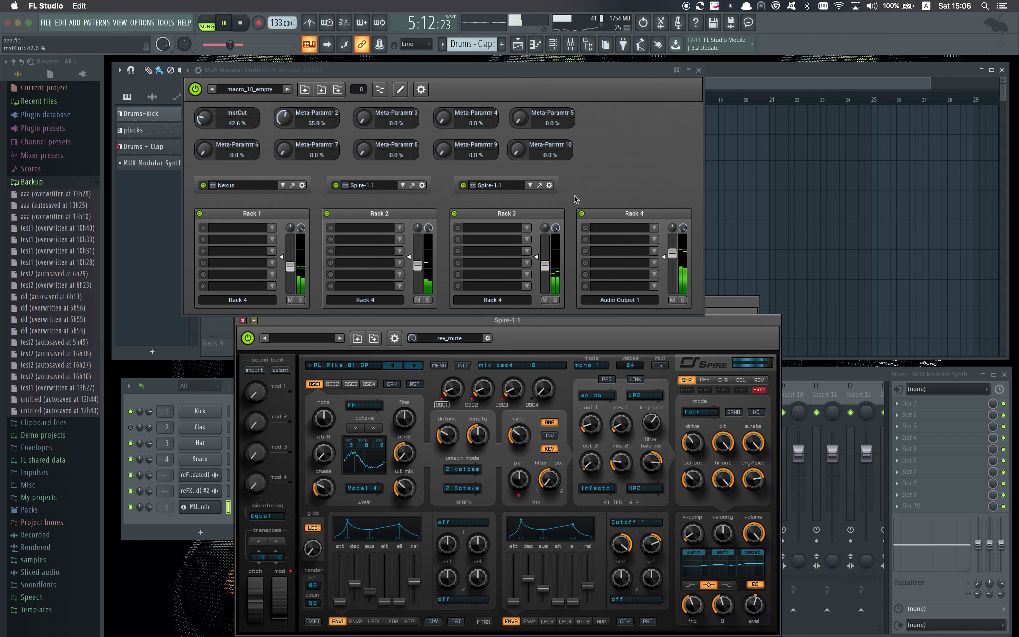
- Close the Nexus window and both Spire windows, keeping the MUX Modular Synth window open
{"action": "left_click", "coordinate": [730, 312]}
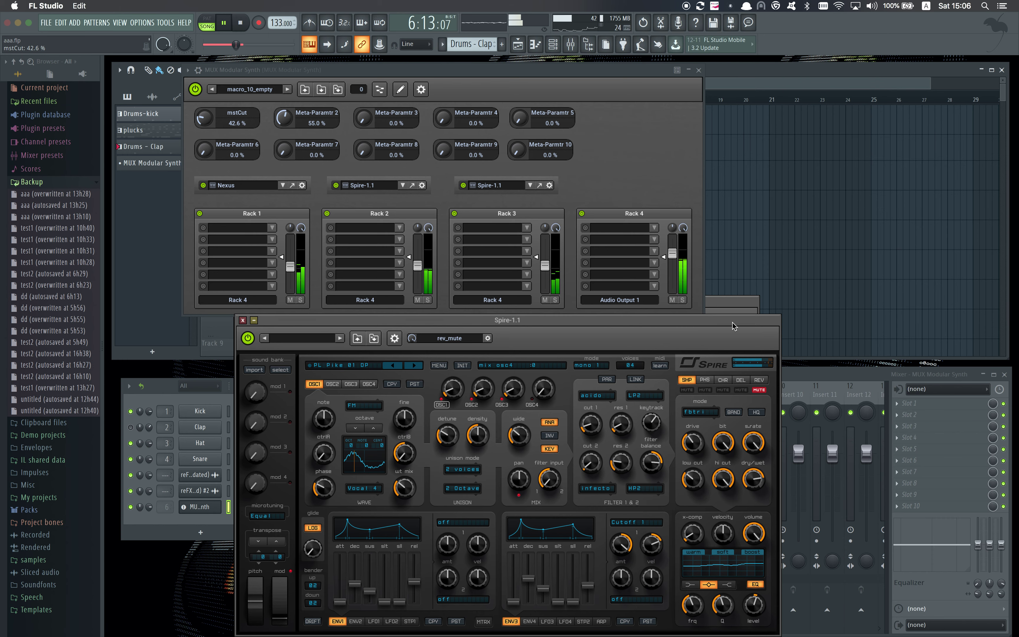
{"action": "key", "text": "Escape"}
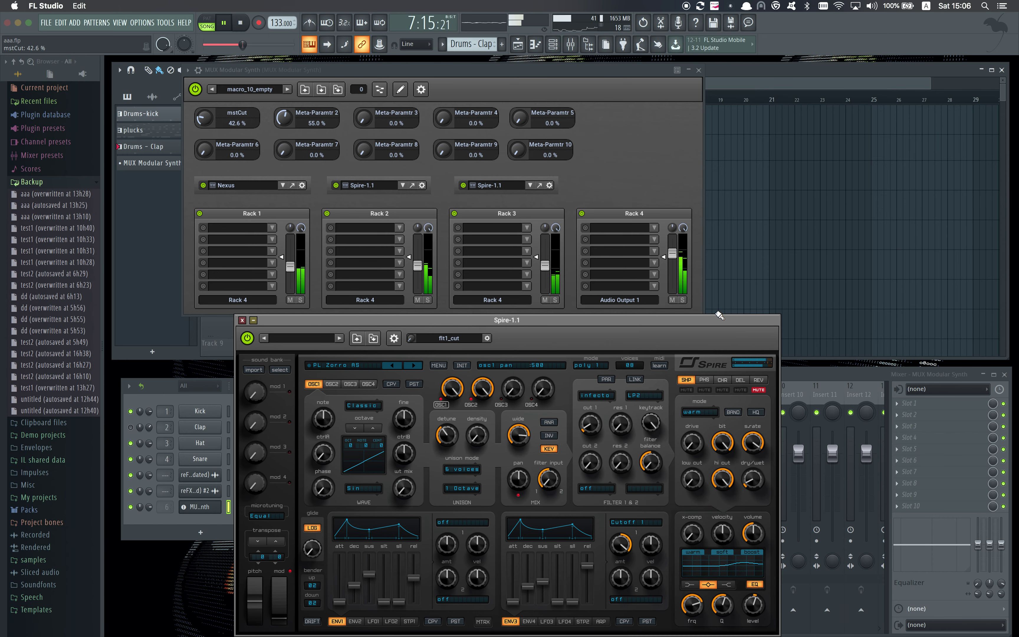
{"action": "key", "text": "Escape"}
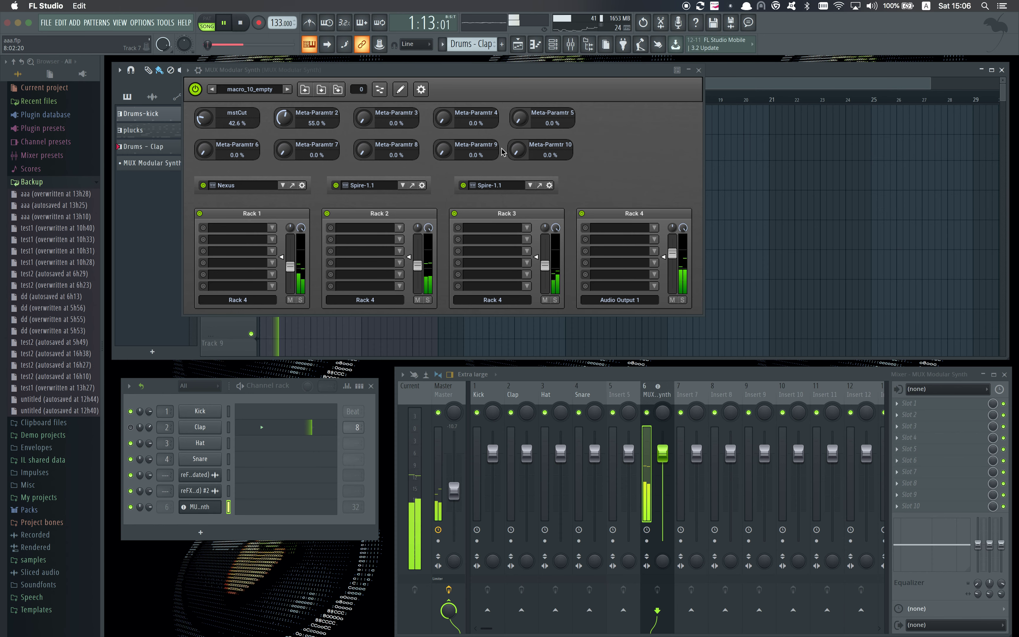
- Enable editing of the macro_10_empty patch and add a Plug-In Slot module to its modular area
{"action": "left_click", "coordinate": [400, 89]}
{"action": "right_click", "coordinate": [783, 276]}
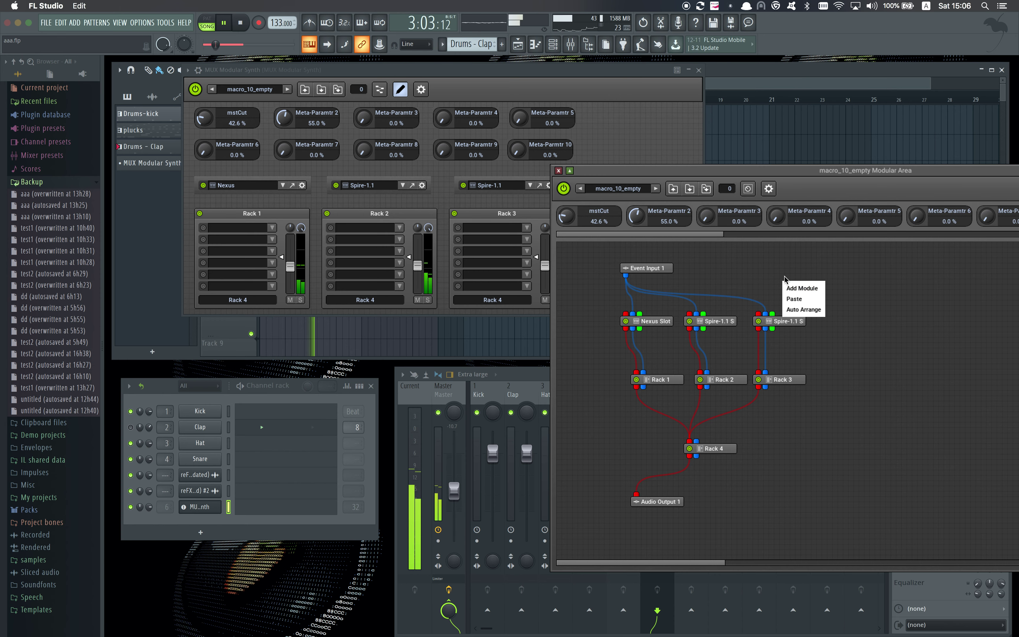
{"action": "left_click", "coordinate": [799, 284]}
{"action": "left_click", "coordinate": [797, 120]}
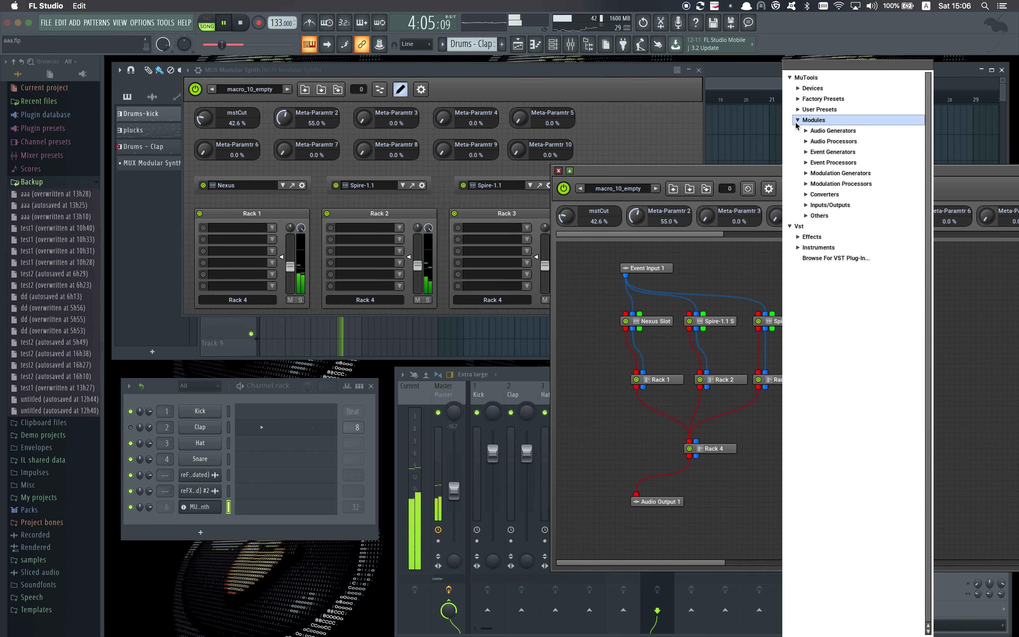
{"action": "left_click", "coordinate": [805, 216]}
{"action": "double_click", "coordinate": [834, 247]}
- Connect Event Input 1 to the new Plug-In Slot and route the slot's audio output to Rack 4
{"action": "left_click_drag", "start_coordinate": [634, 280], "coordinate": [845, 316]}
{"action": "left_click", "coordinate": [809, 341]}
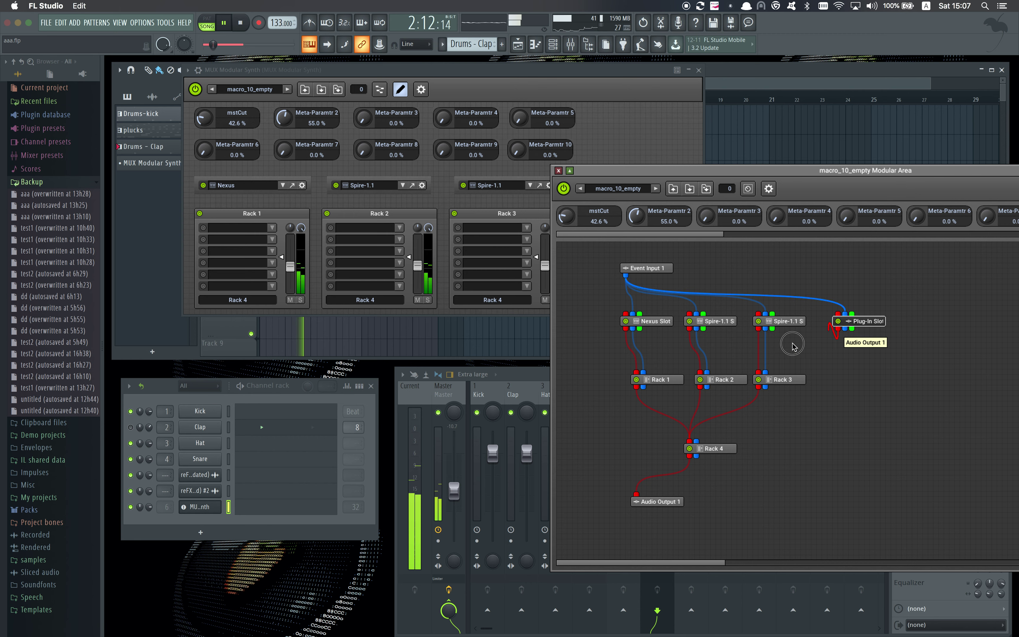
{"action": "left_click_drag", "start_coordinate": [763, 375], "coordinate": [691, 443]}
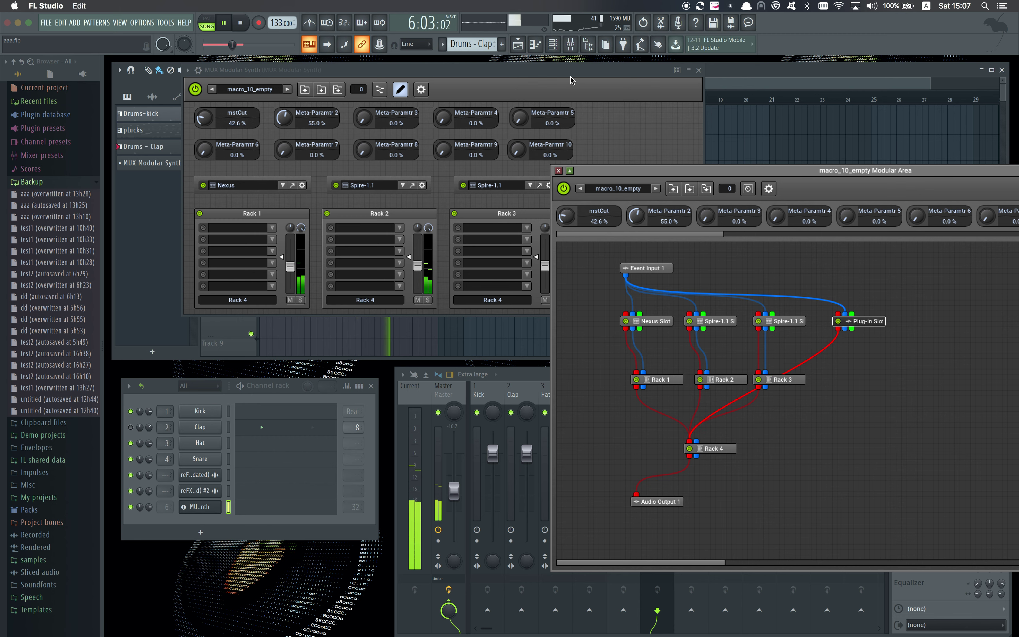
- Move the MUX Modular Synth window clear of the Modular Area window so its whole panel is accessible
{"action": "left_click_drag", "start_coordinate": [572, 89], "coordinate": [521, 75]}
{"action": "left_click_drag", "start_coordinate": [453, 83], "coordinate": [344, 101]}
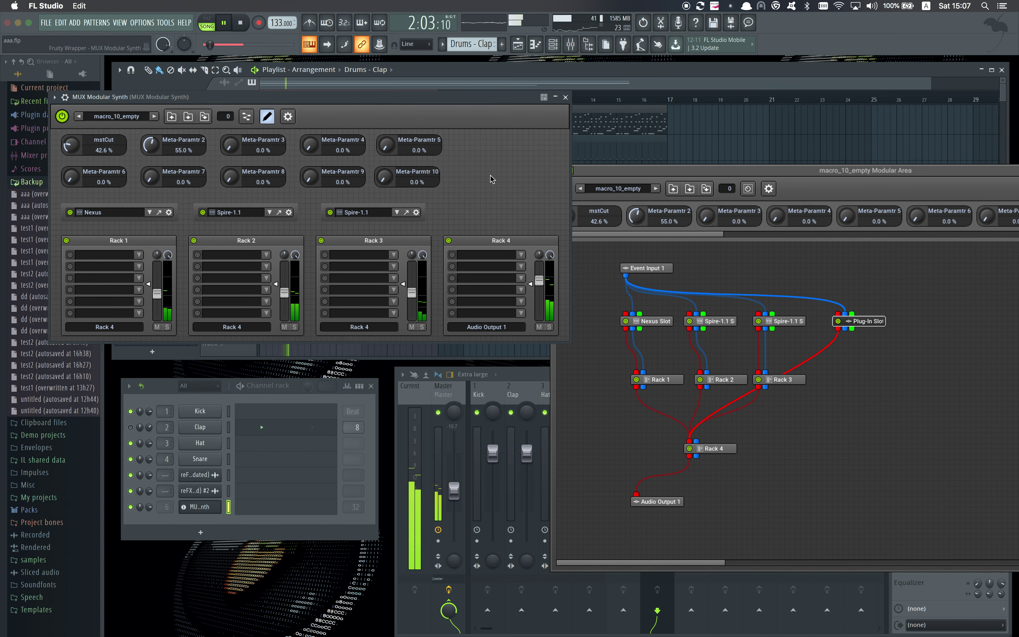
- Add the new plug-in slot to the front panel and load Sylenth1 in it with the 052: LD Follow preset
{"action": "right_click", "coordinate": [472, 159]}
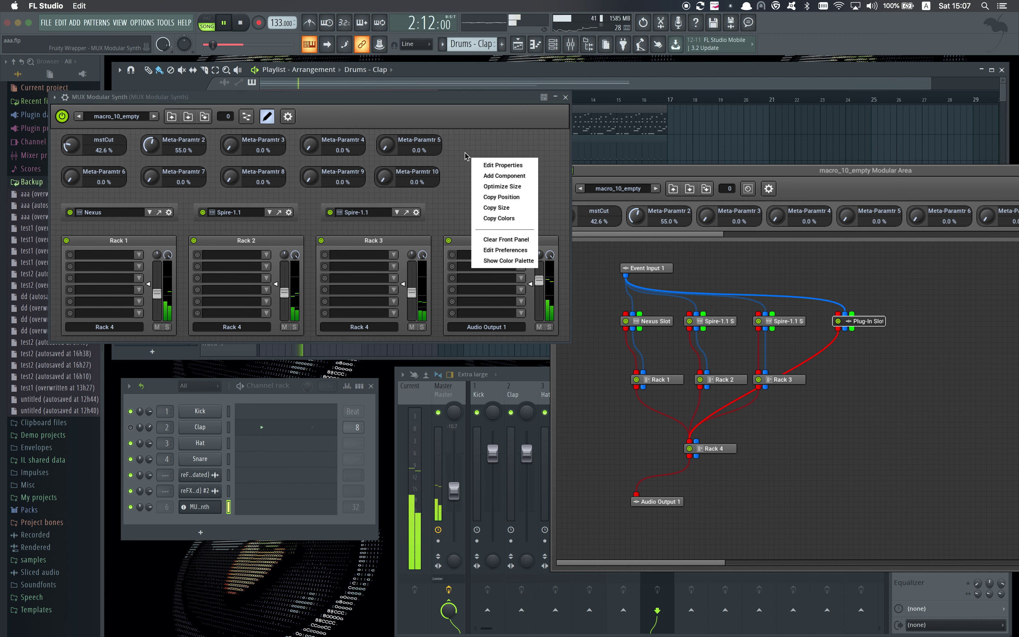
{"action": "left_click", "coordinate": [504, 176]}
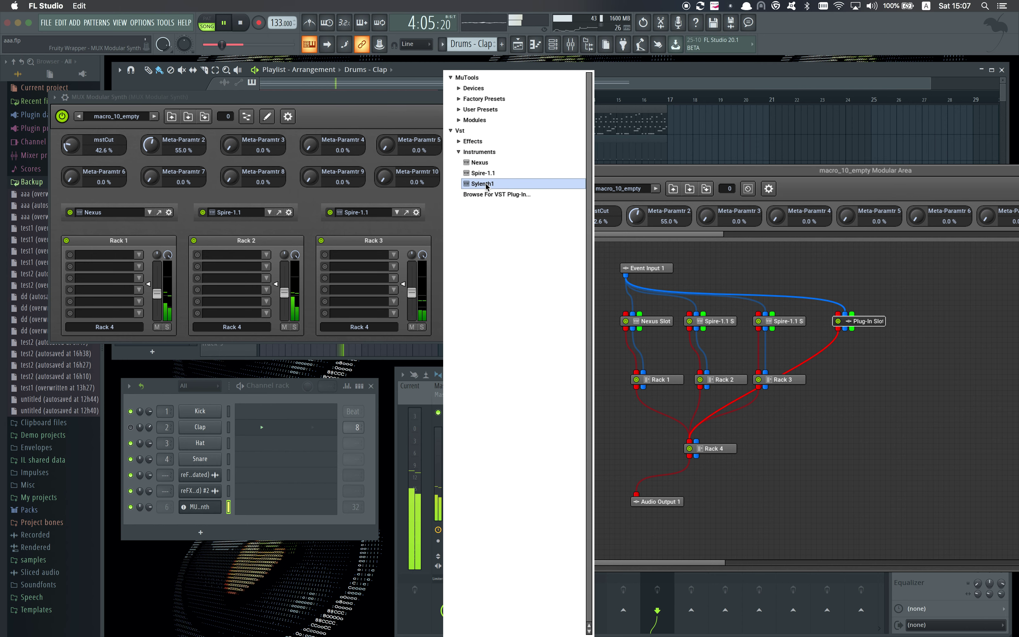
{"action": "left_click", "coordinate": [491, 182]}
{"action": "left_click", "coordinate": [501, 274]}
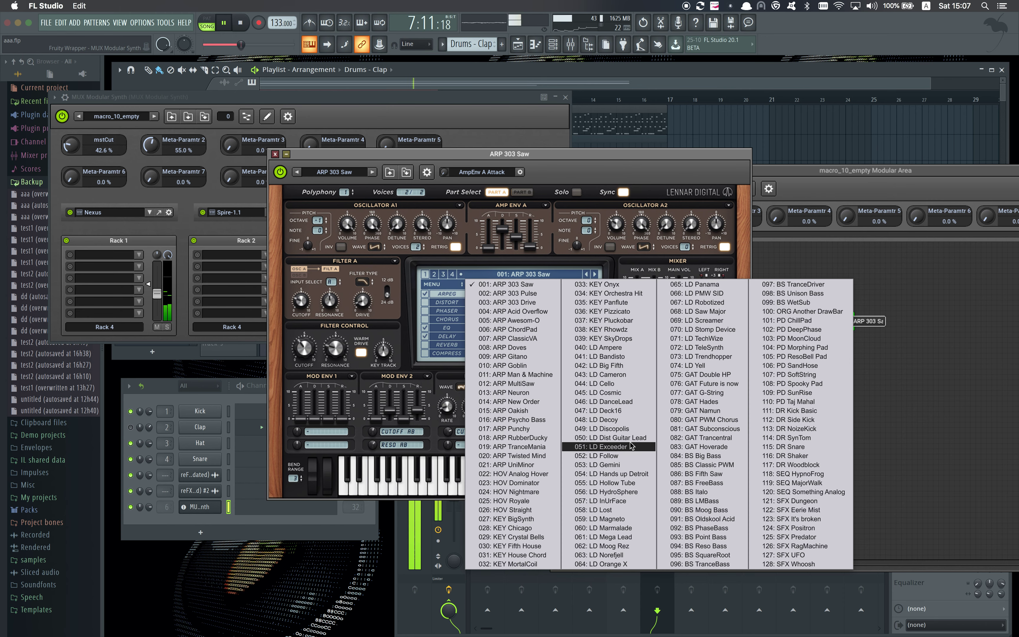
{"action": "left_click", "coordinate": [629, 456]}
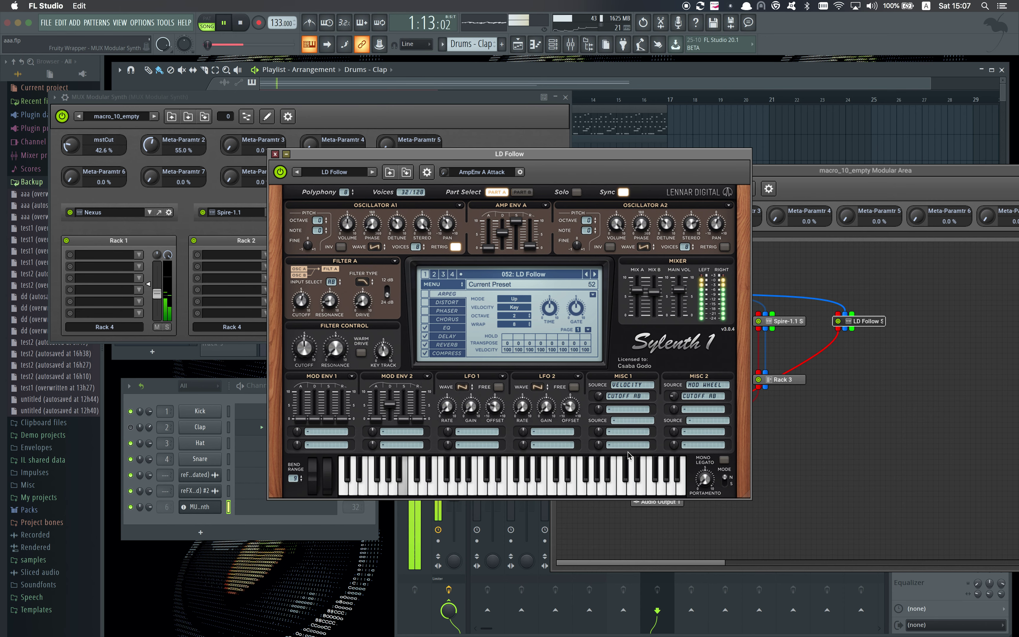
- Shape the LD Follow sound by lowering the Amp Env A sustain and Filter Control cutoff and disabling its delay
{"action": "left_click_drag", "start_coordinate": [516, 223], "coordinate": [518, 255]}
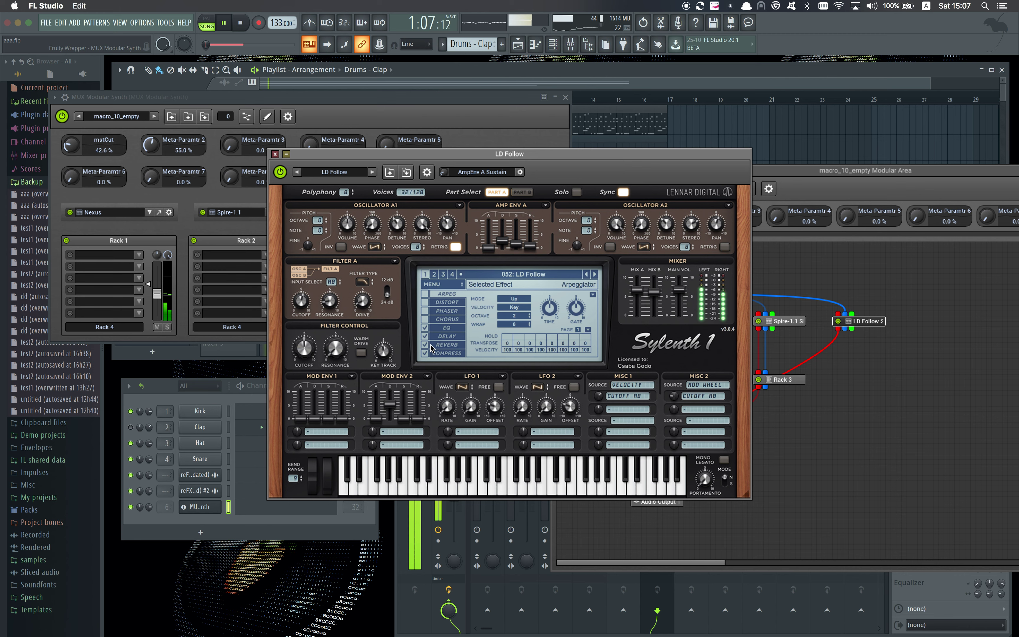
{"action": "left_click", "coordinate": [425, 337]}
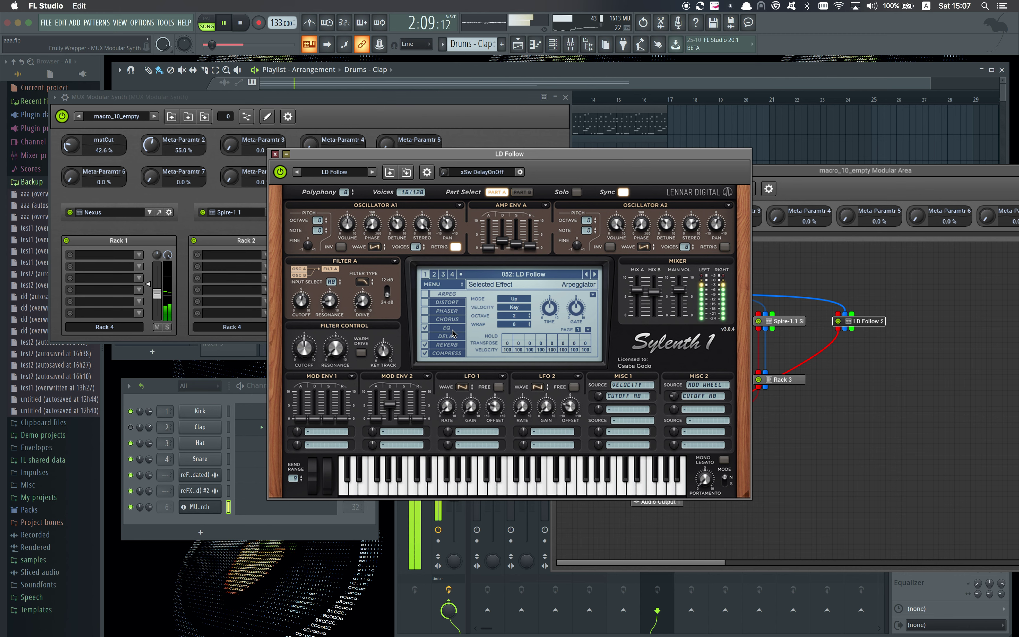
{"action": "left_click_drag", "start_coordinate": [307, 354], "coordinate": [313, 412]}
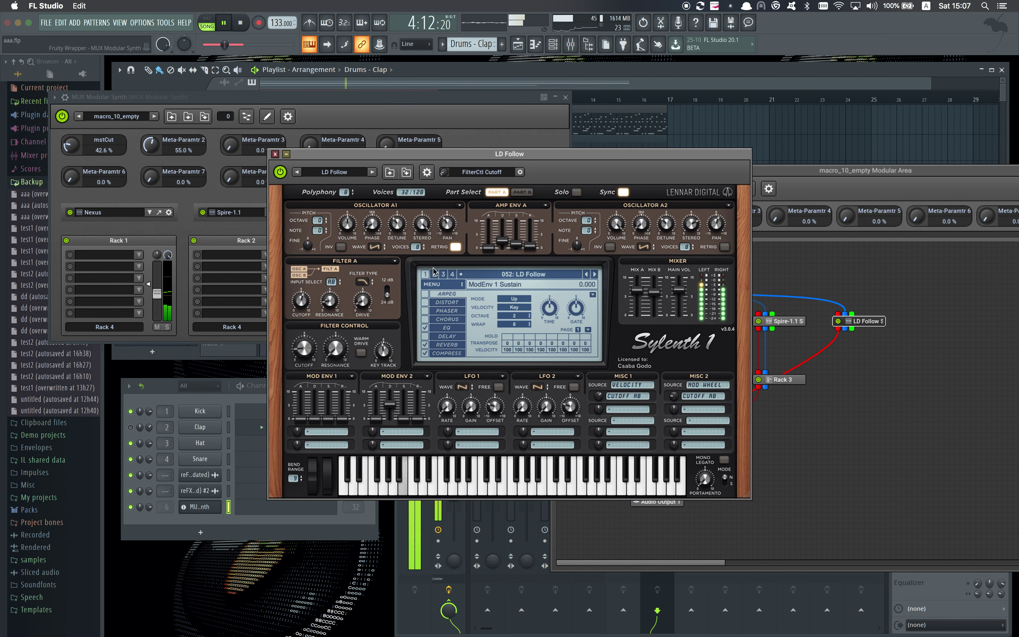
{"action": "left_click_drag", "start_coordinate": [484, 174], "coordinate": [174, 151]}
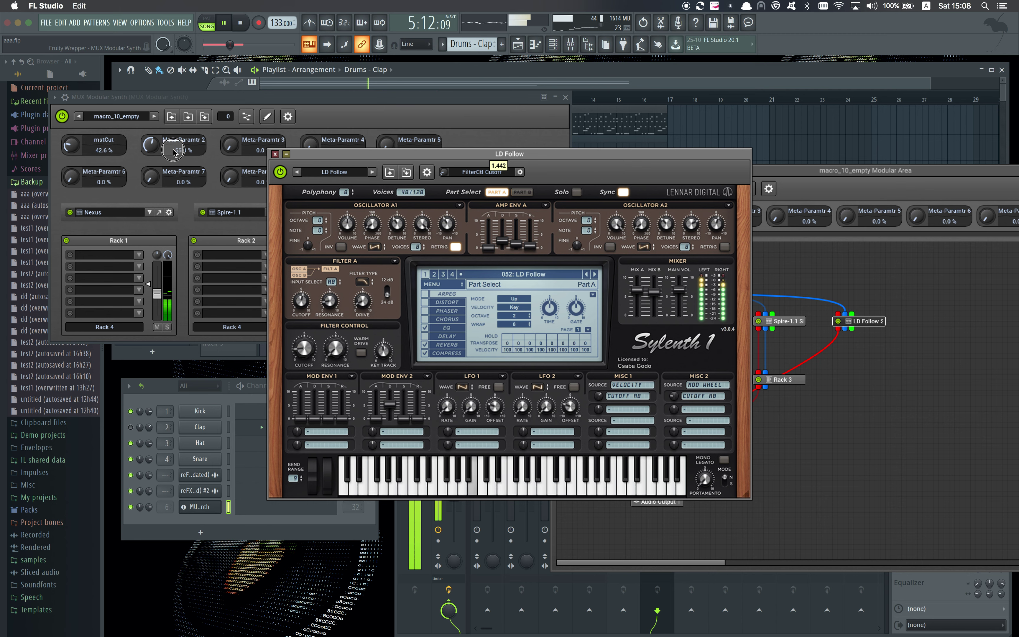
{"action": "left_click_drag", "start_coordinate": [173, 150], "coordinate": [308, 164]}
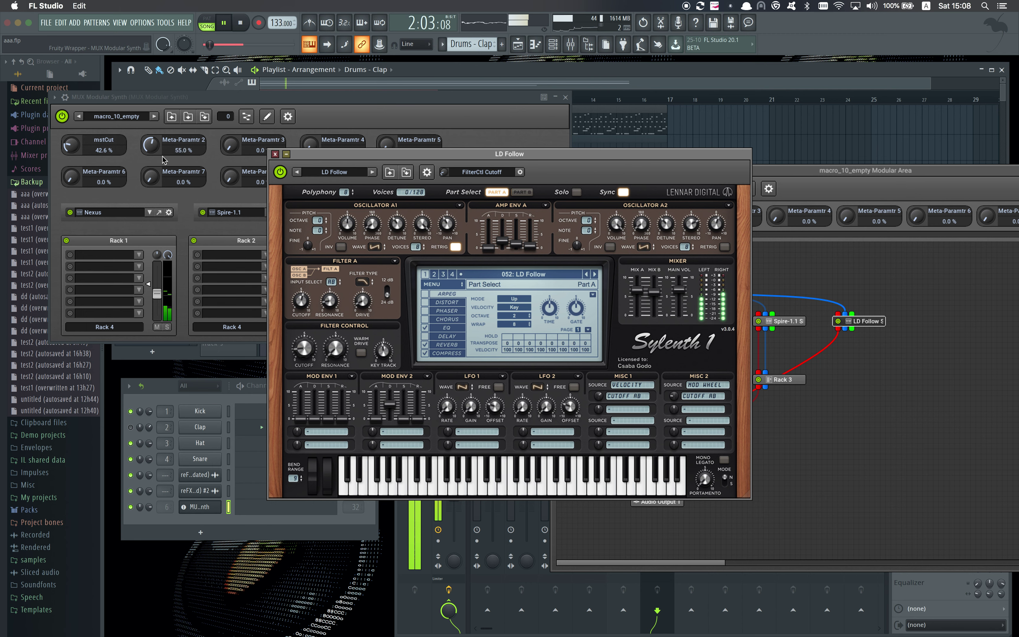
{"action": "right_click", "coordinate": [170, 146]}
{"action": "left_click", "coordinate": [185, 196]}
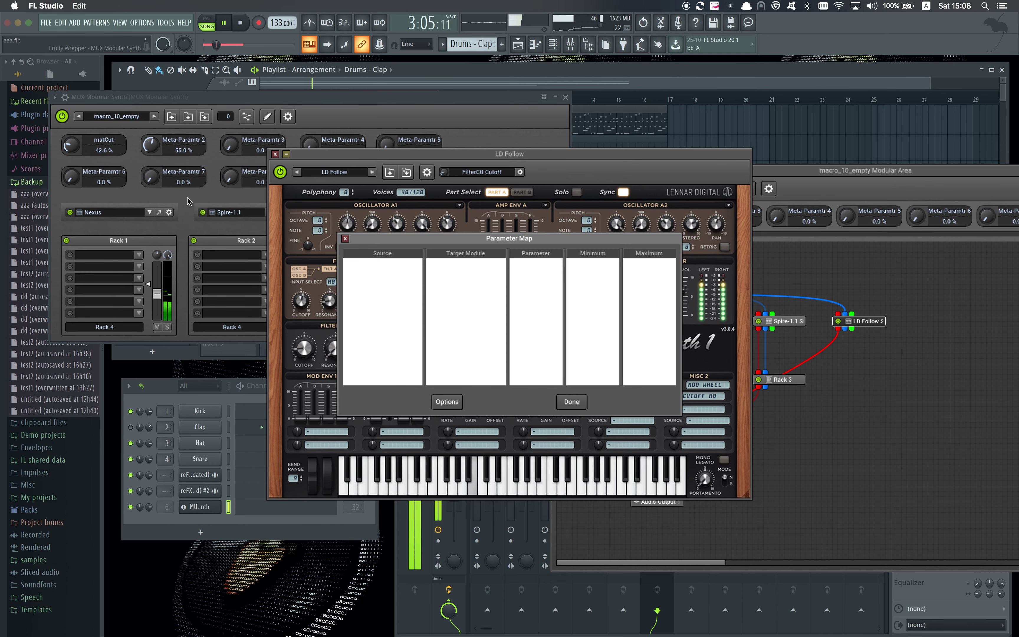
{"action": "left_click", "coordinate": [346, 239]}
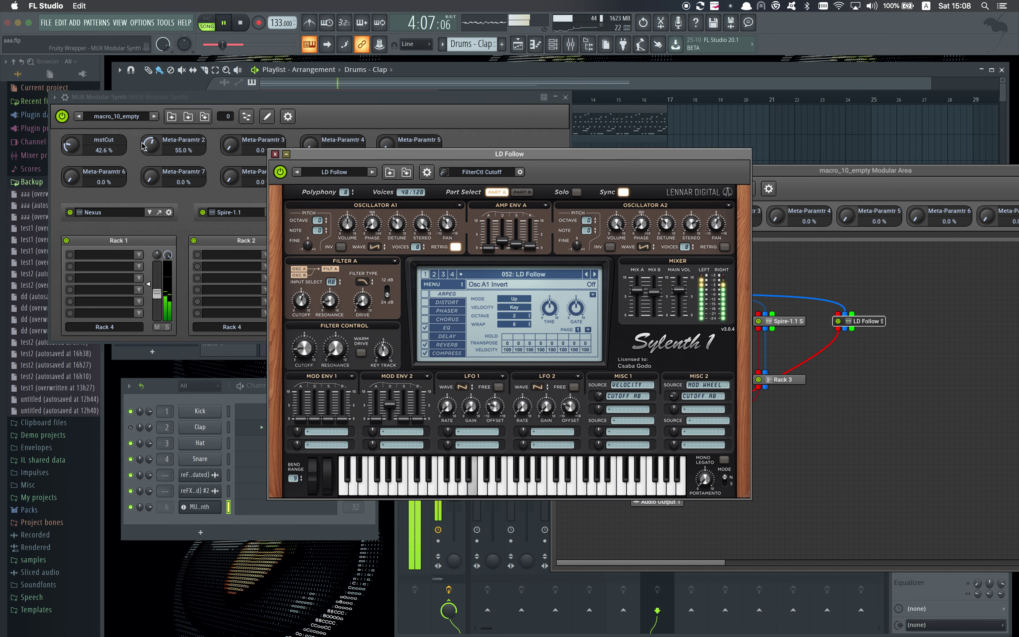
- Reset Meta-Paramtr 2 to 0.0 % and map Sylenth1's FilterCtl Cutoff to the mstCut macro with a maximum of 55.0 %
{"action": "left_click", "coordinate": [160, 198]}
{"action": "left_click_drag", "start_coordinate": [151, 144], "coordinate": [151, 186]}
{"action": "left_click", "coordinate": [602, 177]}
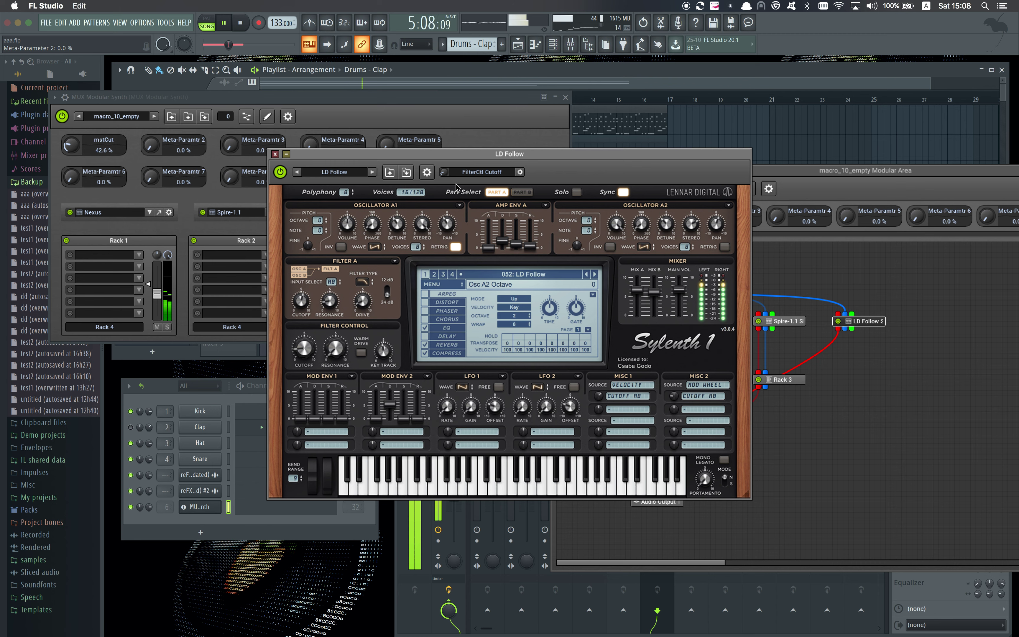
{"action": "left_click", "coordinate": [111, 150]}
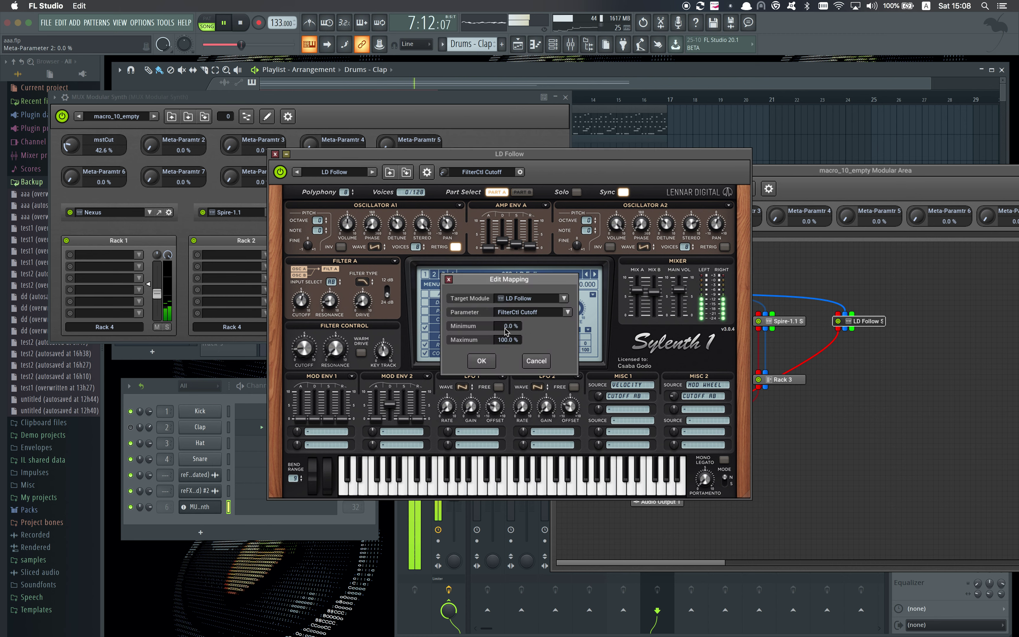
{"action": "left_click_drag", "start_coordinate": [508, 342], "coordinate": [520, 450]}
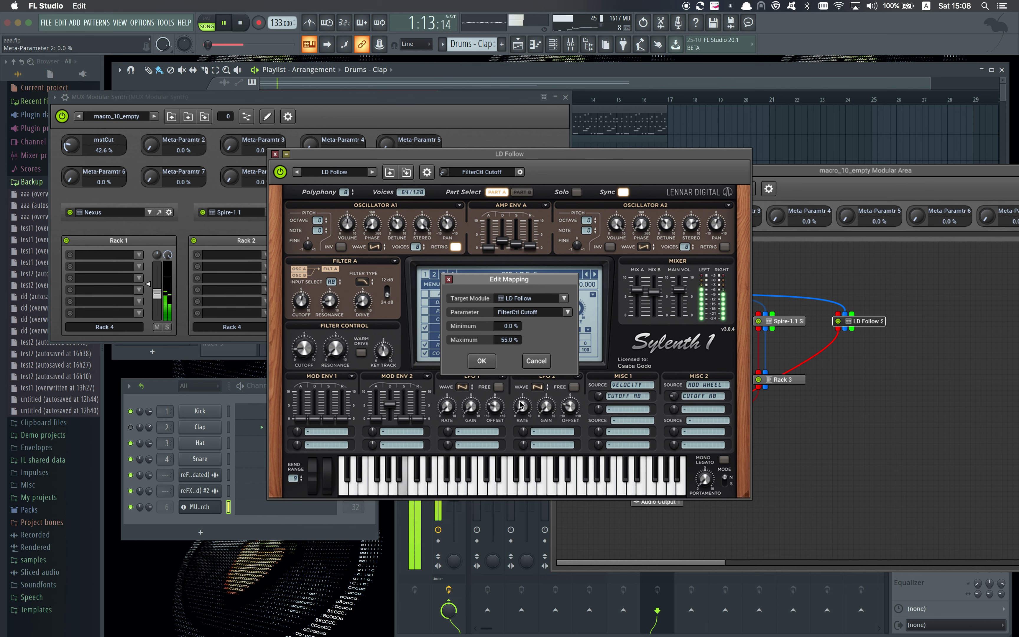
{"action": "left_click", "coordinate": [492, 364]}
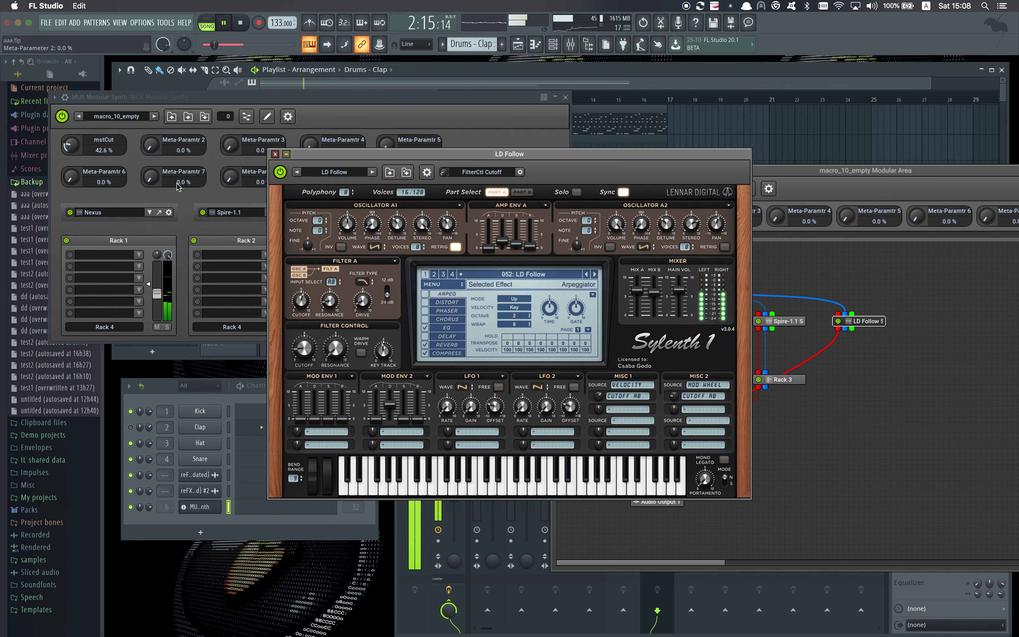
- Close the Sylenth1 window and set the mstCut macro to 41.1 %
{"action": "left_click_drag", "start_coordinate": [71, 145], "coordinate": [100, 151]}
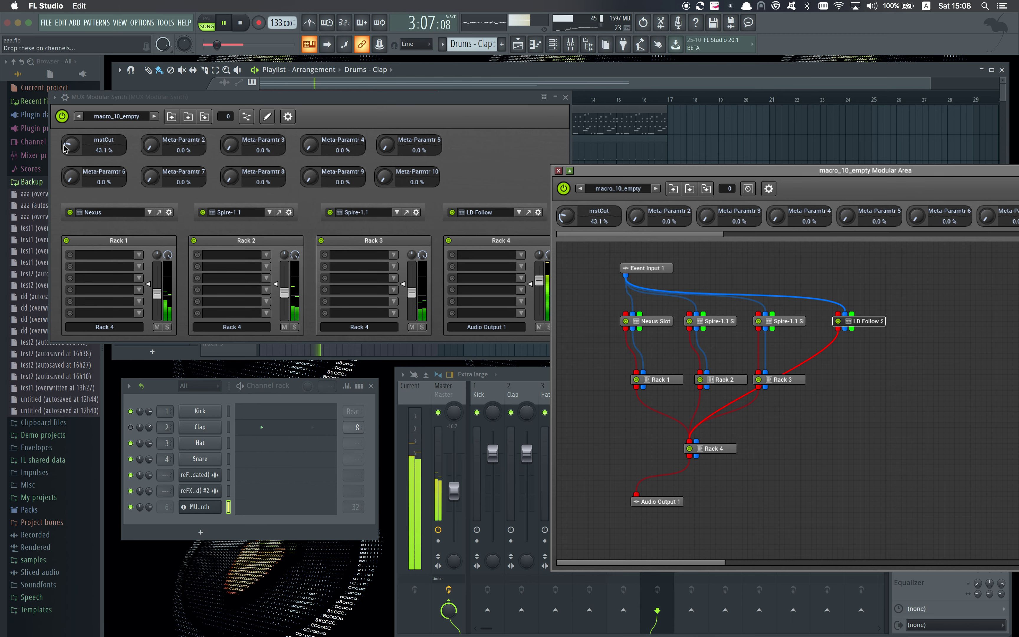
{"action": "left_click_drag", "start_coordinate": [70, 145], "coordinate": [70, 158]}
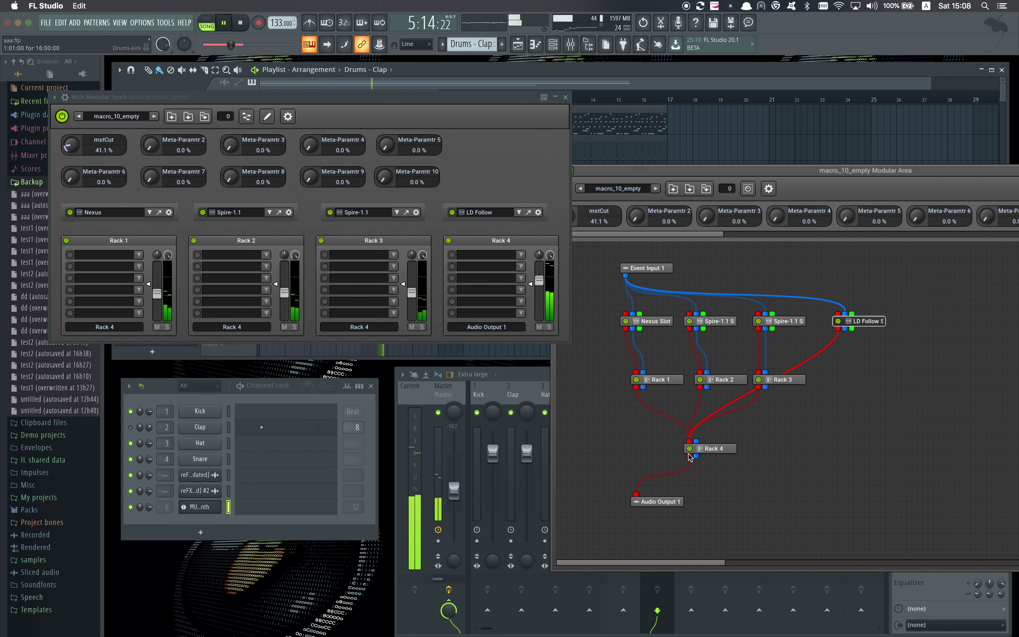
- Load the SerumFX VST effect into the first insert slot of Rack 4
{"action": "left_click", "coordinate": [505, 265]}
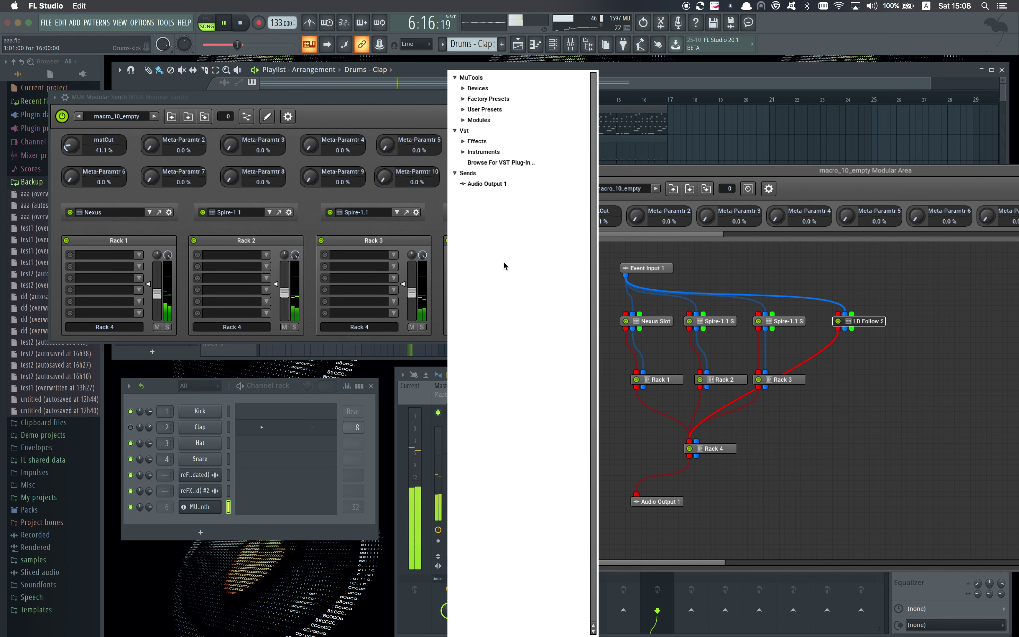
{"action": "left_click", "coordinate": [470, 120]}
{"action": "left_click", "coordinate": [469, 185]}
{"action": "left_click", "coordinate": [469, 184]}
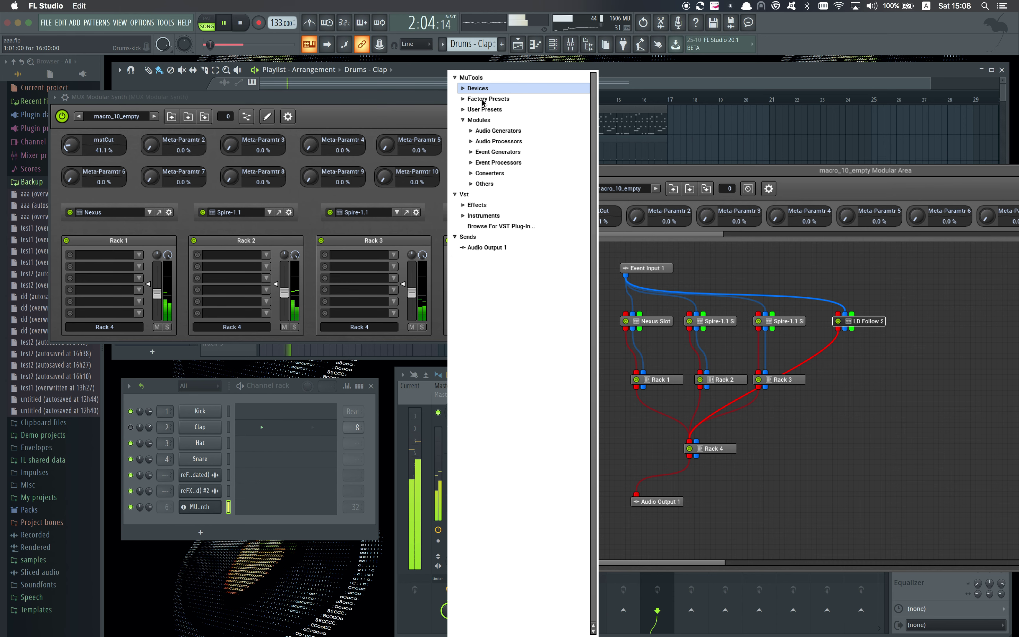
{"action": "left_click", "coordinate": [468, 205]}
{"action": "double_click", "coordinate": [480, 215]}
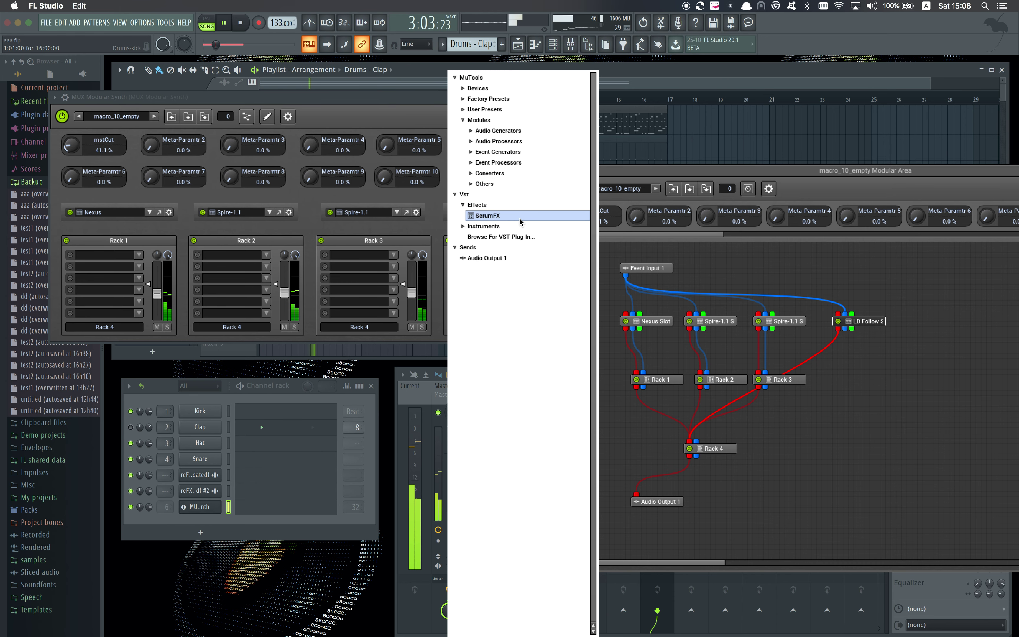
- Turn on Note Latch in SerumFX while trying out the Filter effect's cutoff, and switch the Filter back off
{"action": "left_click", "coordinate": [284, 362]}
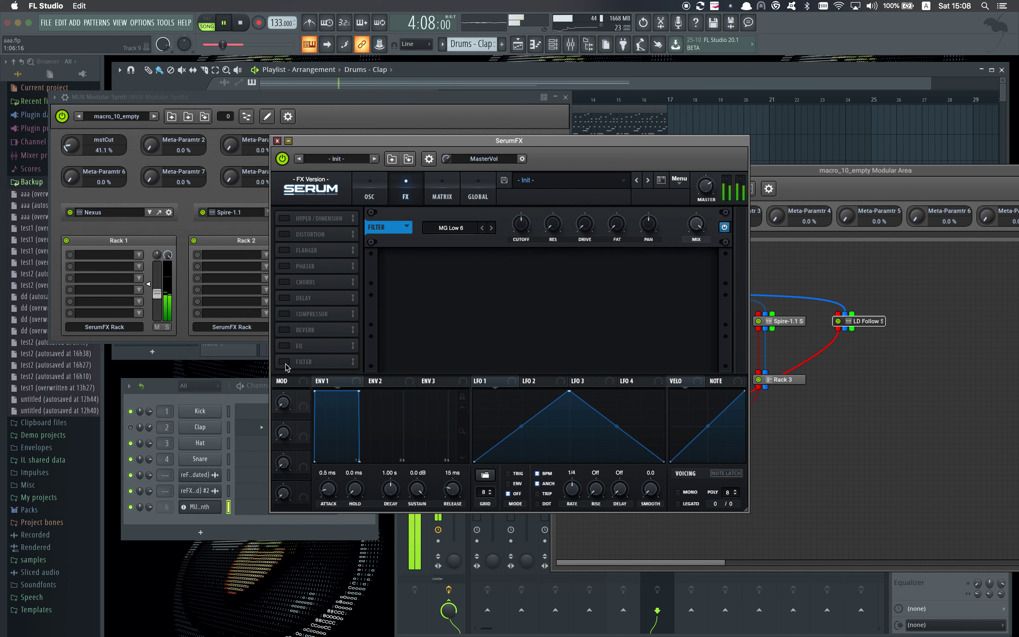
{"action": "left_click_drag", "start_coordinate": [523, 225], "coordinate": [547, 318]}
{"action": "left_click", "coordinate": [730, 477]}
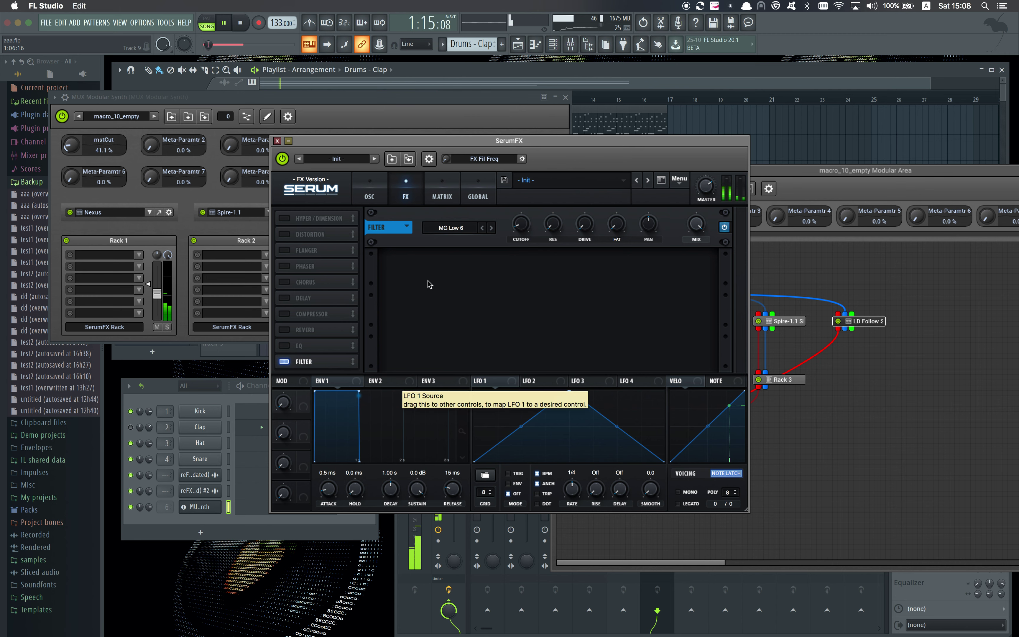
{"action": "left_click", "coordinate": [285, 362]}
- Enable the SerumFX EQ, set its high band to Peak and adjust that band's Q and gain to form a boost
{"action": "left_click", "coordinate": [285, 345]}
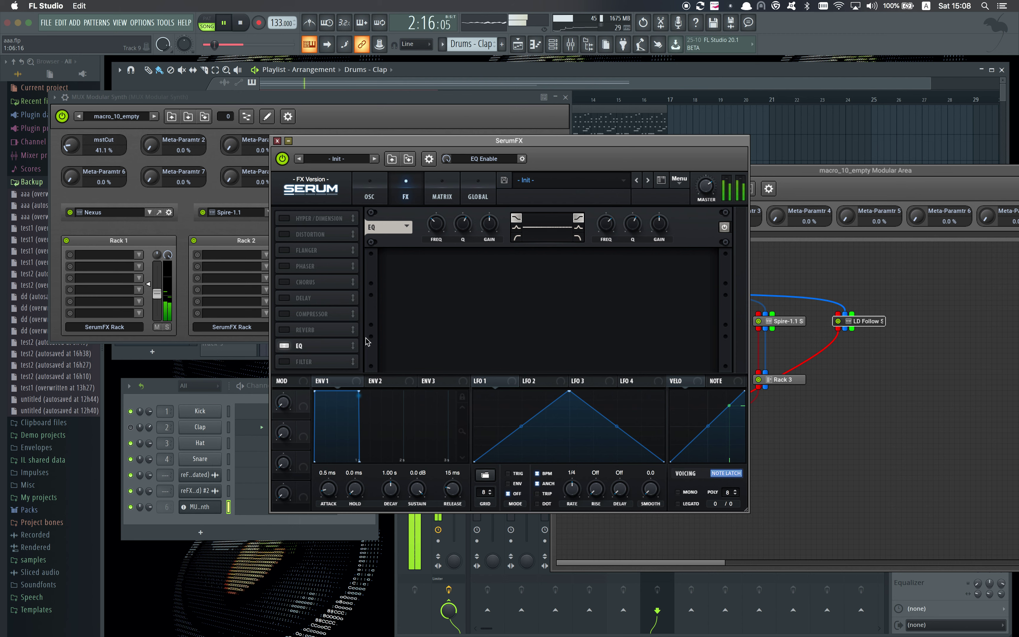
{"action": "left_click", "coordinate": [578, 228]}
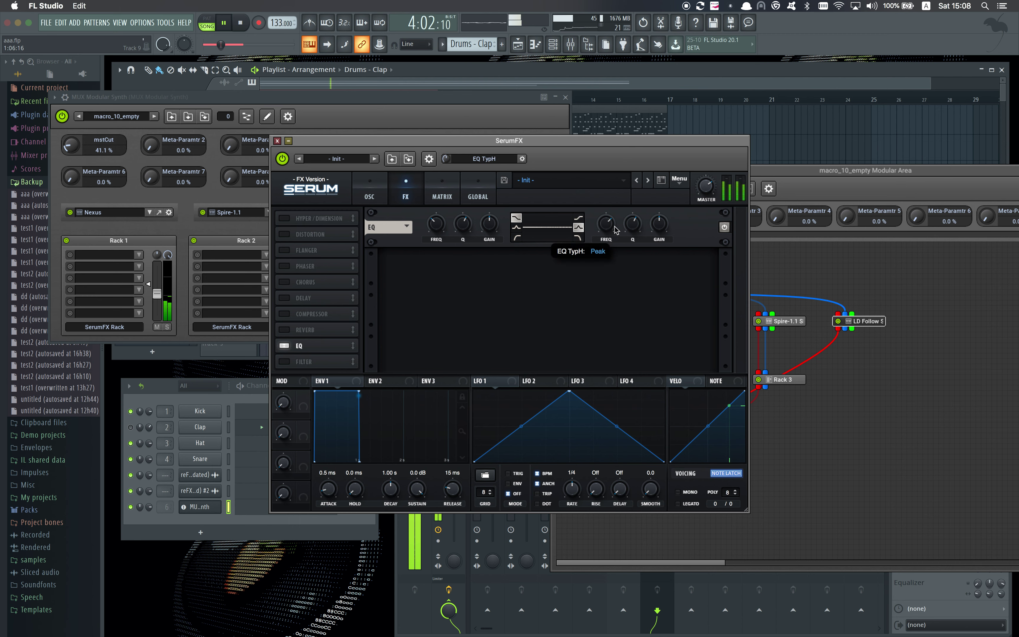
{"action": "left_click", "coordinate": [633, 221]}
{"action": "left_click_drag", "start_coordinate": [664, 225], "coordinate": [612, 231]}
- Assign LFO 1 to the EQ's high-band frequency and adjust the modulation depth
{"action": "left_click_drag", "start_coordinate": [478, 381], "coordinate": [575, 217]}
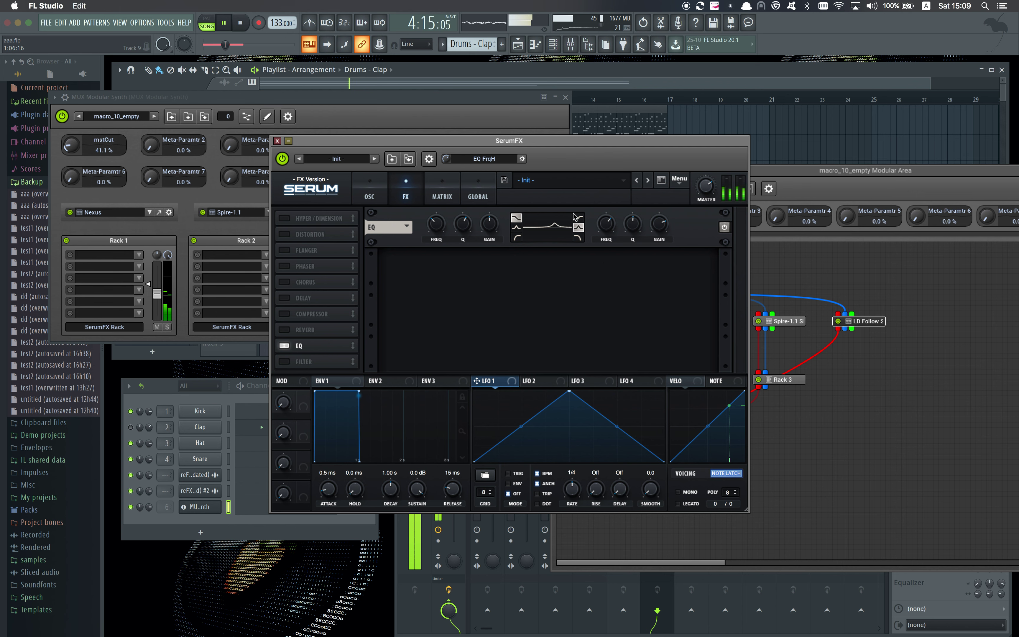
{"action": "left_click_drag", "start_coordinate": [538, 365], "coordinate": [608, 237]}
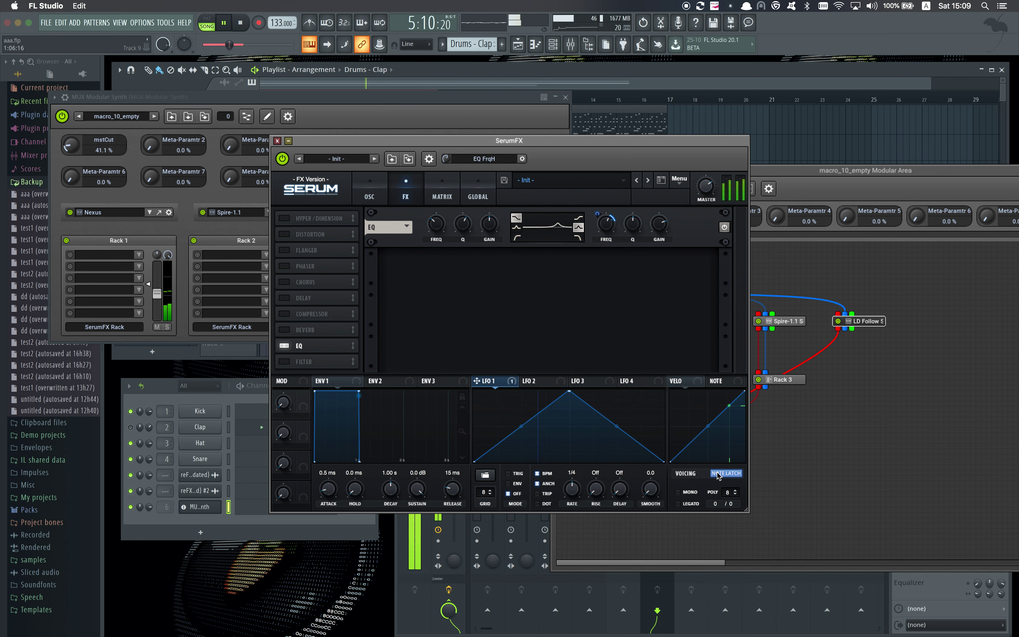
{"action": "left_click_drag", "start_coordinate": [605, 230], "coordinate": [595, 218]}
- Set Macro 1 as the auxiliary source of the LFO 1 to EQ FrqH routing in the modulation matrix
{"action": "left_click", "coordinate": [442, 192]}
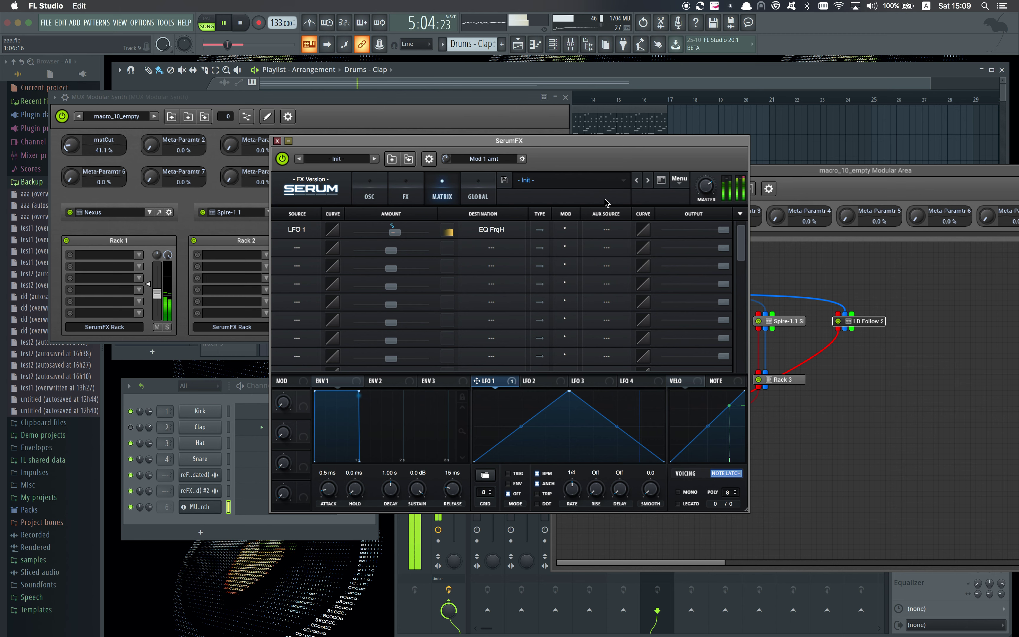
{"action": "left_click", "coordinate": [608, 234]}
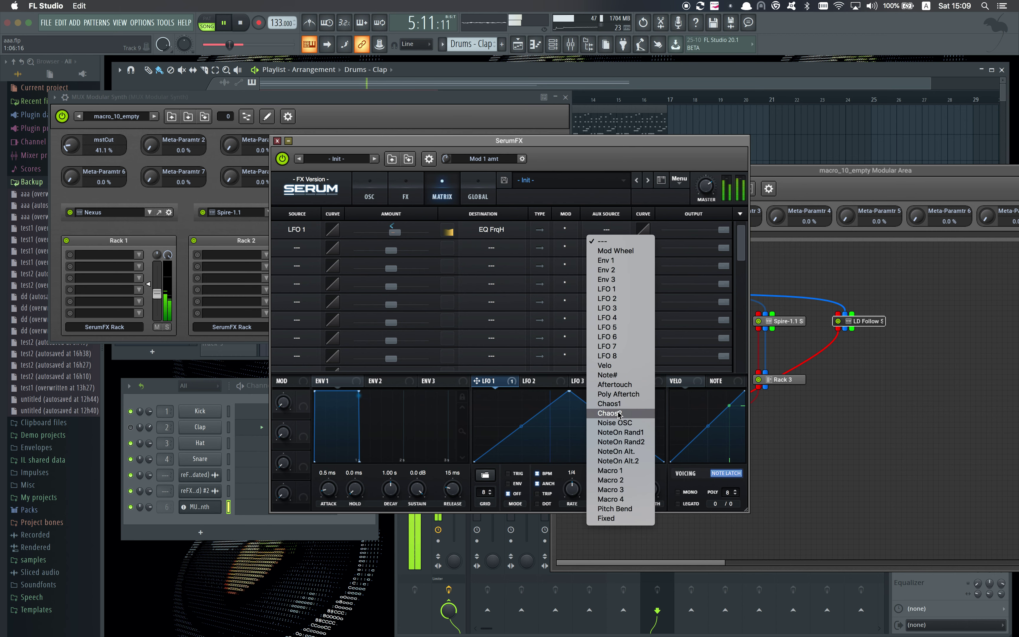
{"action": "left_click", "coordinate": [610, 470]}
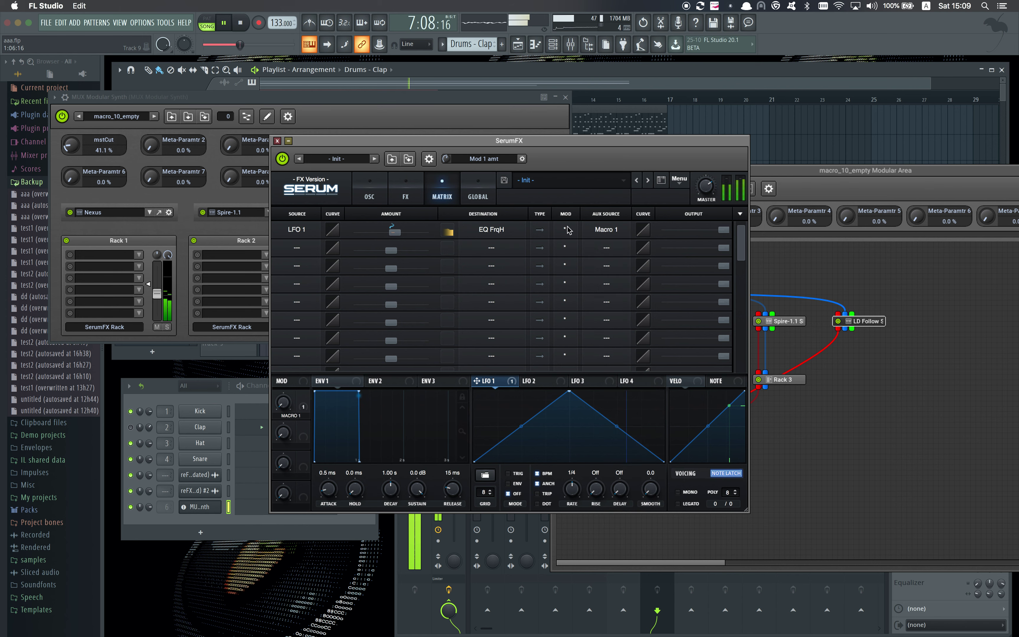
- Map SerumFX's Macro 1 to Meta-Paramtr 2 with a range of 0.0 % to 100.0 %
{"action": "left_click", "coordinate": [405, 194]}
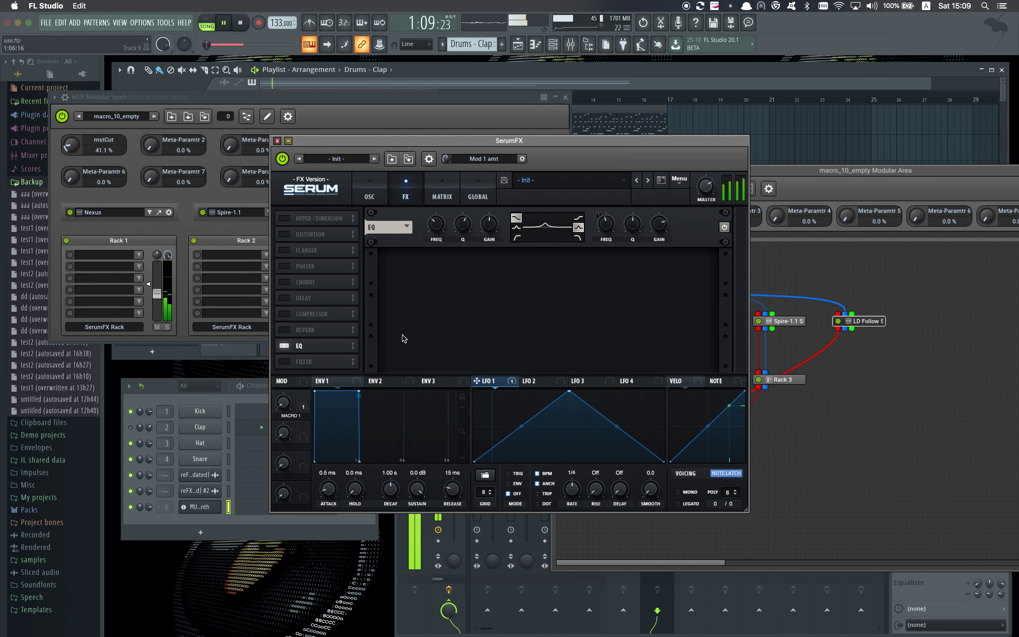
{"action": "mouse_move", "coordinate": [284, 404]}
{"action": "left_mouse_down"}
{"action": "mouse_move", "coordinate": [284, 352]}
{"action": "mouse_move", "coordinate": [285, 387]}
{"action": "left_mouse_up"}
{"action": "left_click_drag", "start_coordinate": [476, 146], "coordinate": [180, 146]}
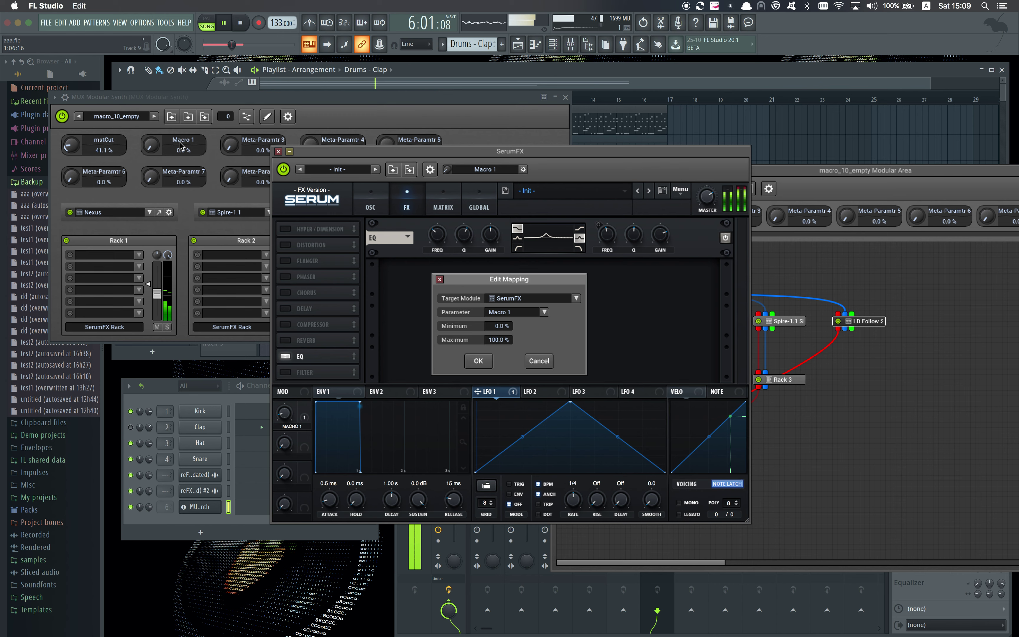
{"action": "left_click", "coordinate": [479, 361]}
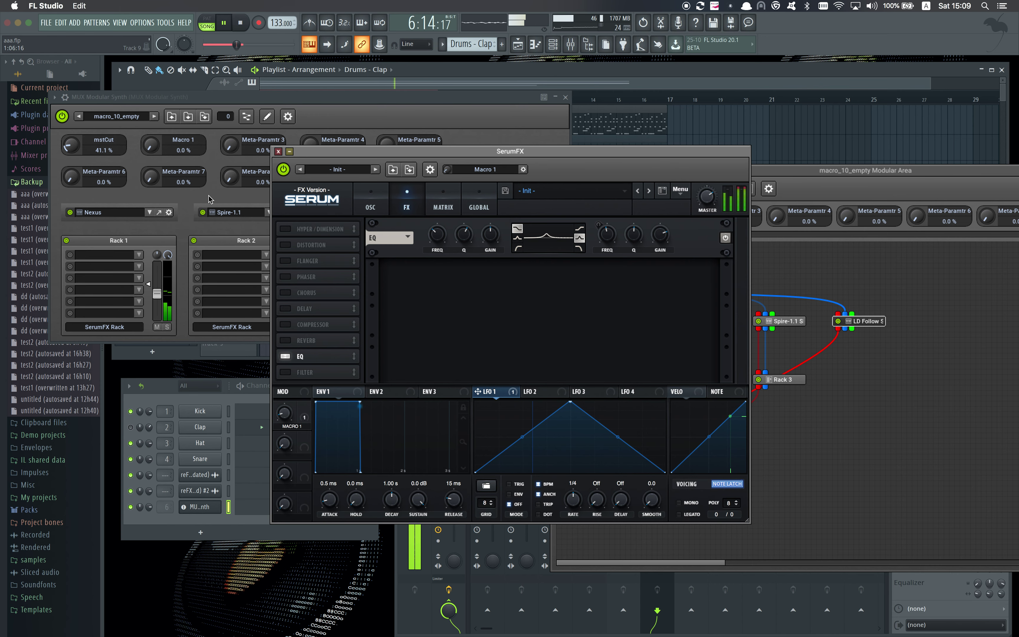
- Rename the Macro 1 meta-parameter as Serum Eq and close the SerumFX window
{"action": "double_click", "coordinate": [191, 144]}
{"action": "type", "text": "Serum Eq"}
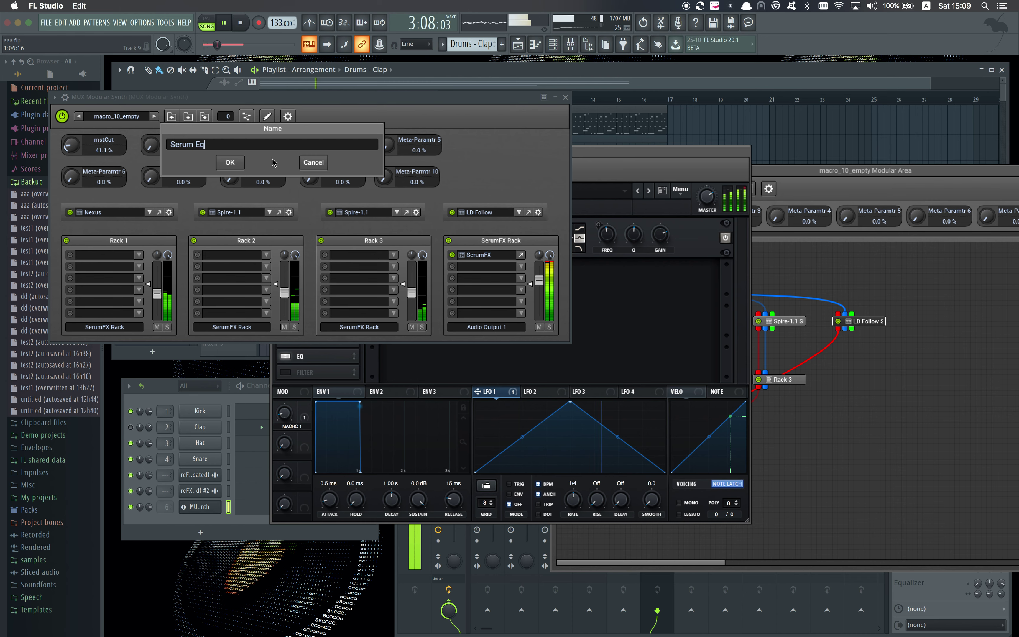
{"action": "left_click", "coordinate": [237, 162]}
{"action": "left_click", "coordinate": [383, 366]}
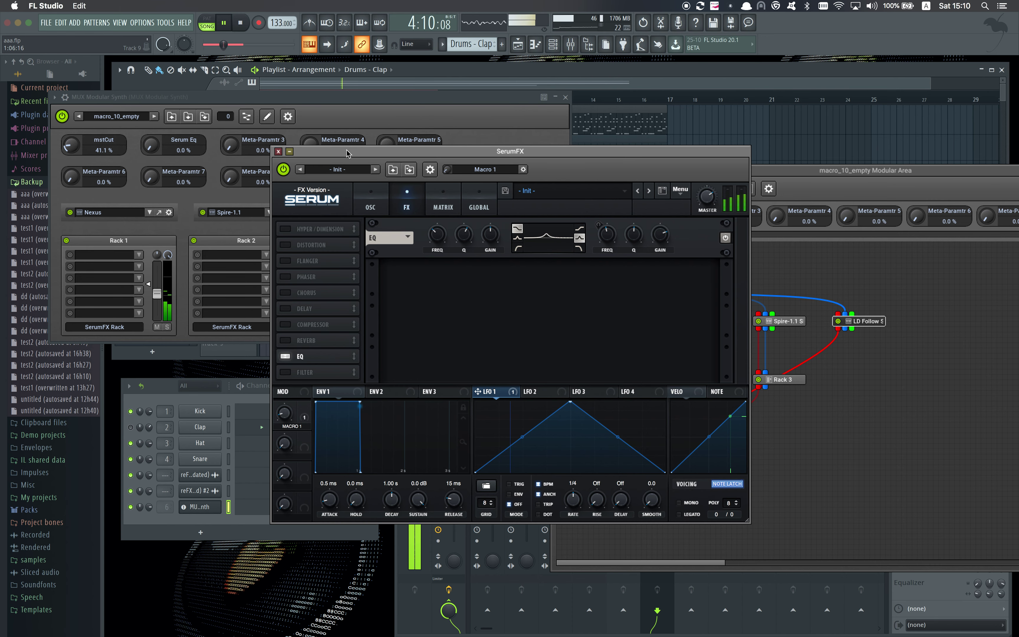
{"action": "left_click", "coordinate": [278, 151]}
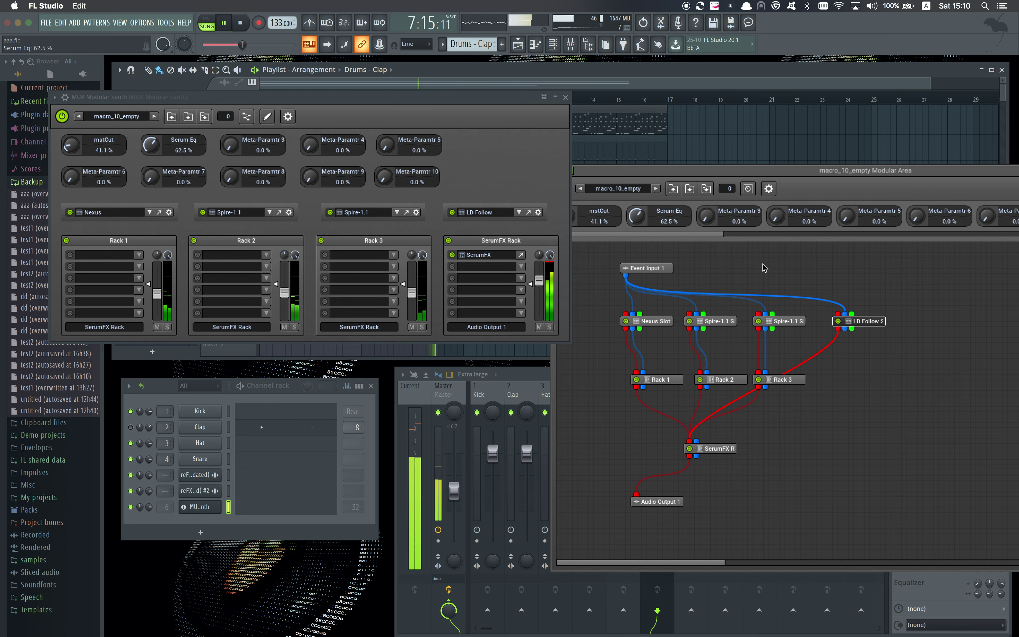
- Close the Modular Area window and move the MUX Modular Synth window off the playlist's upper tracks
{"action": "left_click", "coordinate": [774, 268]}
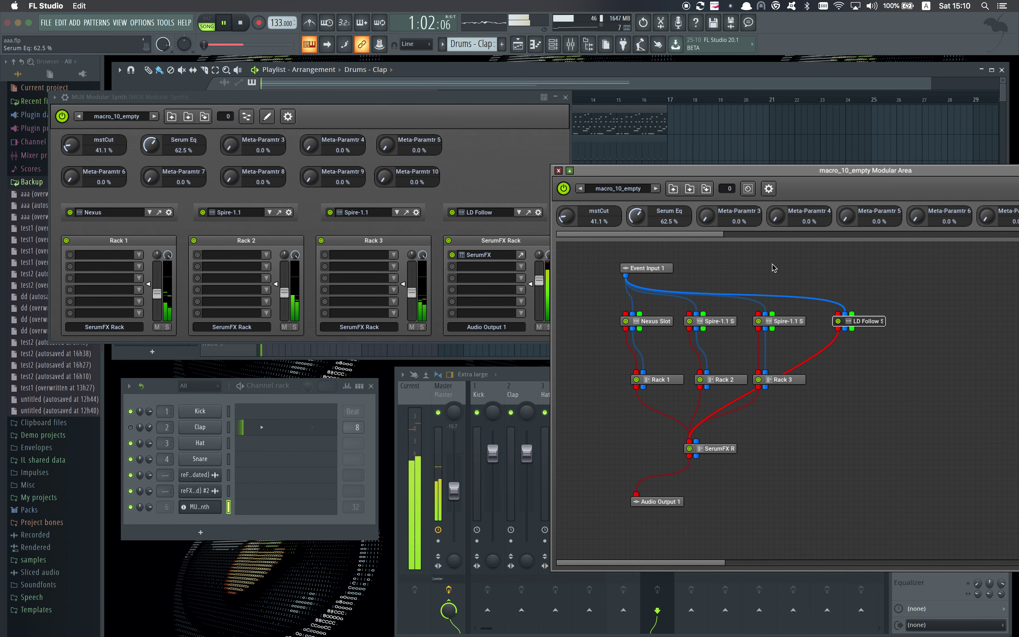
{"action": "left_click", "coordinate": [558, 170]}
{"action": "left_click_drag", "start_coordinate": [467, 97], "coordinate": [727, 211]}
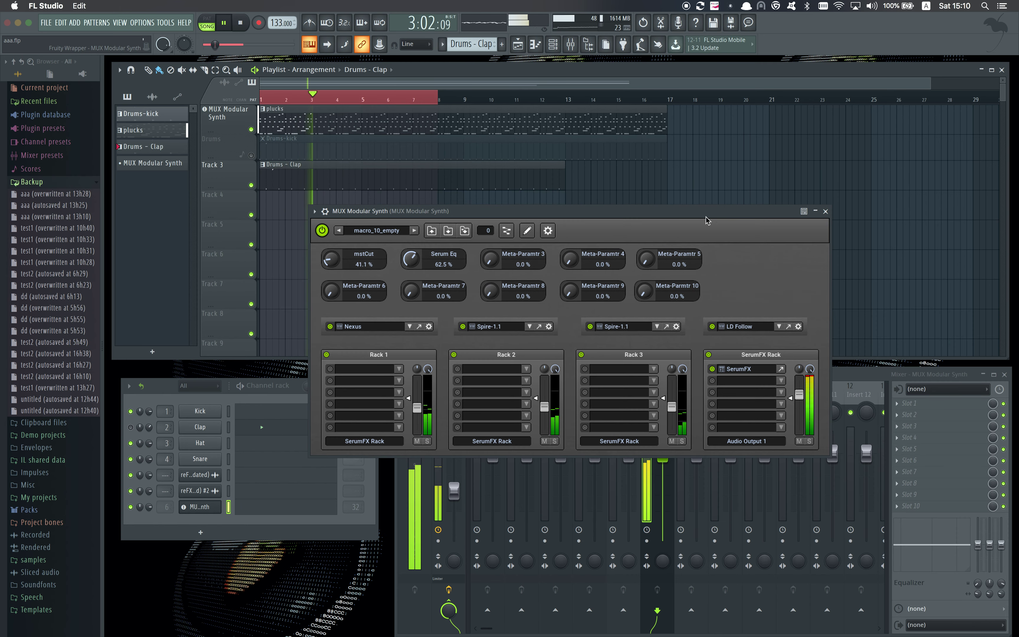
- Lower the Serum Eq macro to 48.5 %, create an automation clip for it and raise its end point into a rising ramp
{"action": "key", "text": "ctrl+m"}
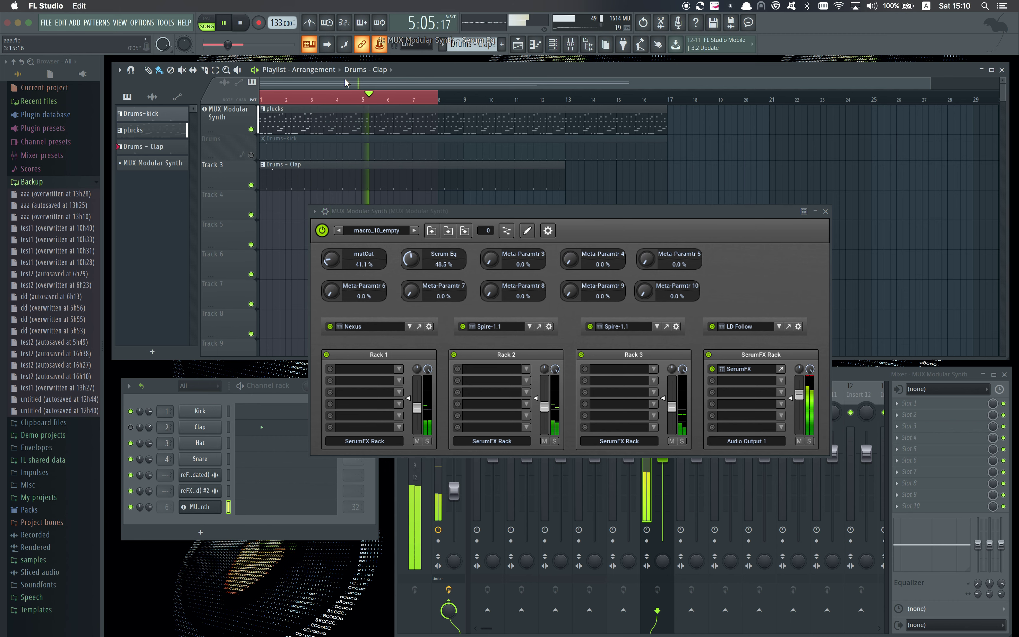
{"action": "right_click", "coordinate": [378, 46]}
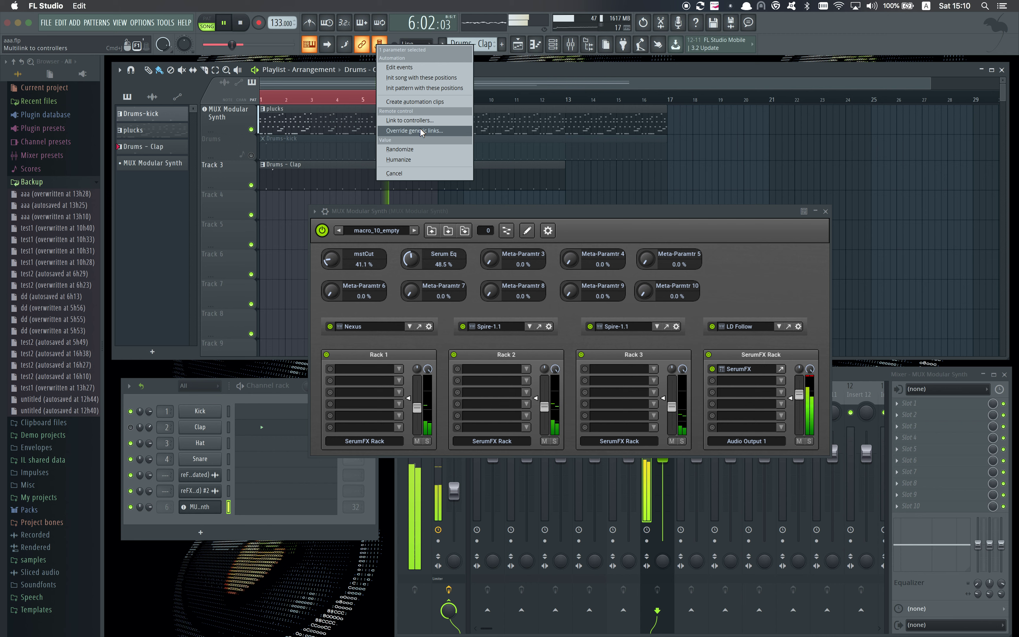
{"action": "left_click", "coordinate": [424, 106]}
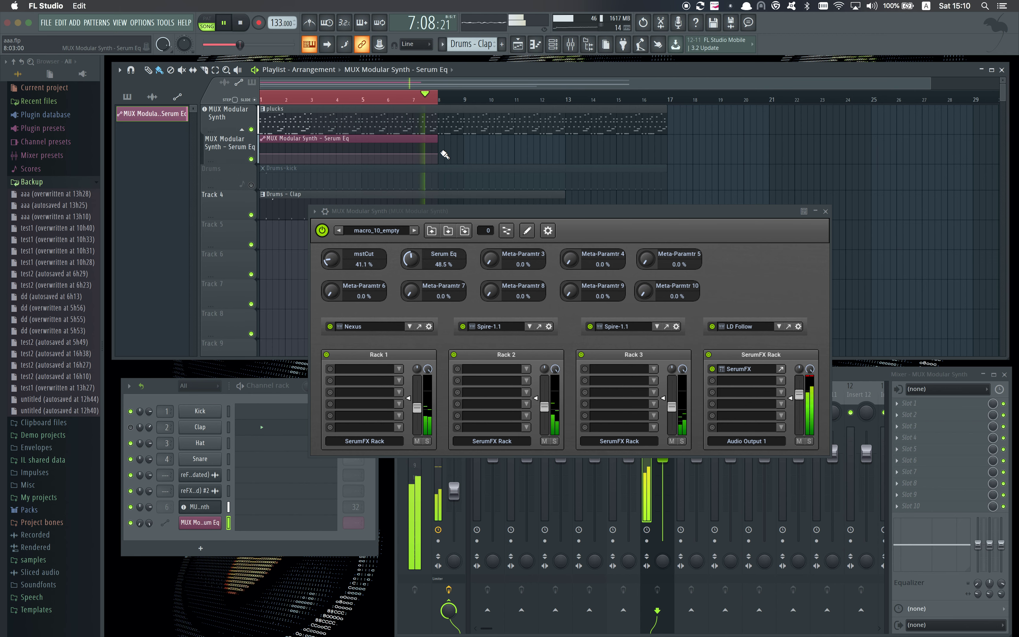
{"action": "left_click_drag", "start_coordinate": [439, 154], "coordinate": [439, 146]}
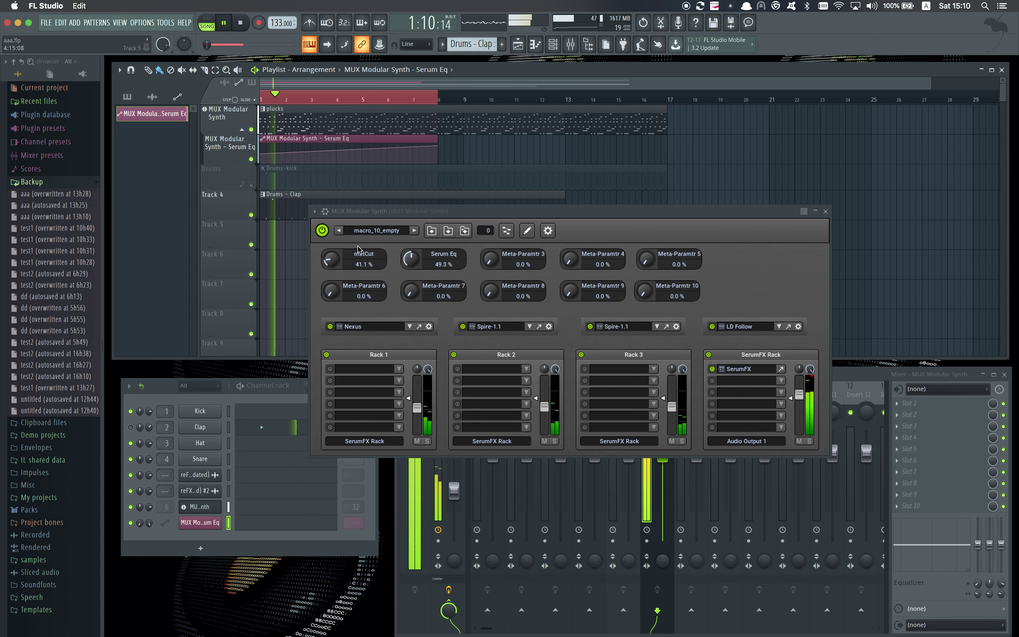
- Set the mstCut macro to 43.2 %, create an automation clip for it and raise its end point into a rising ramp
{"action": "left_click_drag", "start_coordinate": [332, 259], "coordinate": [332, 258]}
{"action": "left_click", "coordinate": [381, 45]}
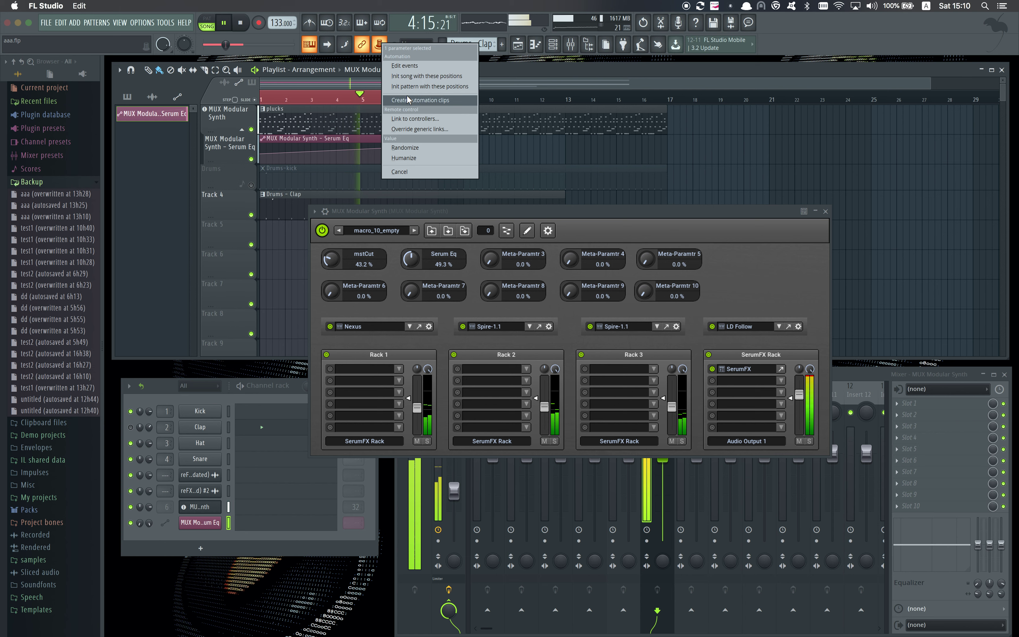
{"action": "left_click", "coordinate": [411, 101]}
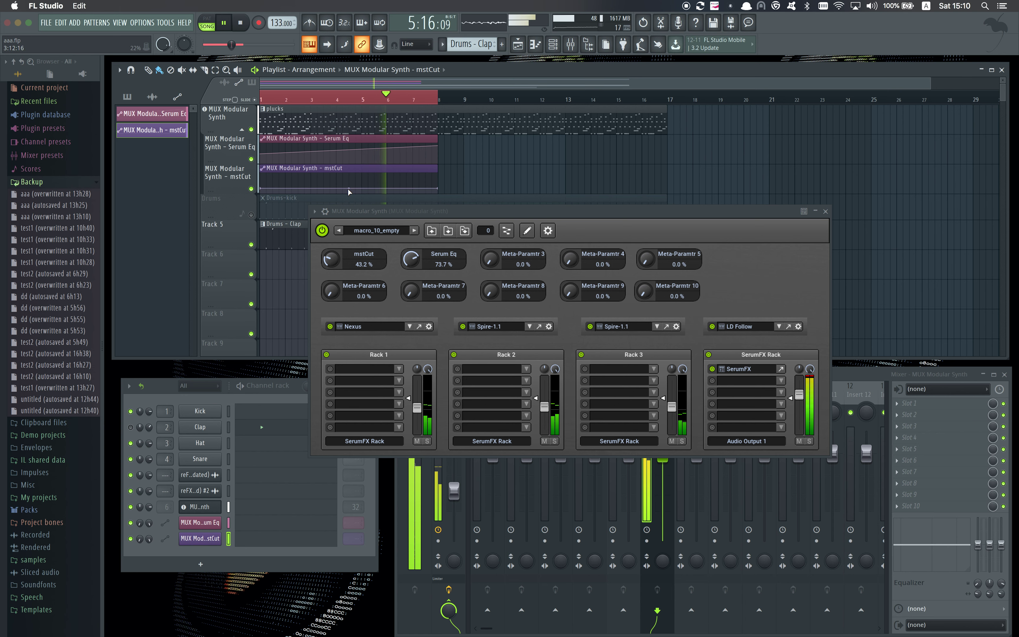
{"action": "left_click_drag", "start_coordinate": [437, 190], "coordinate": [435, 179]}
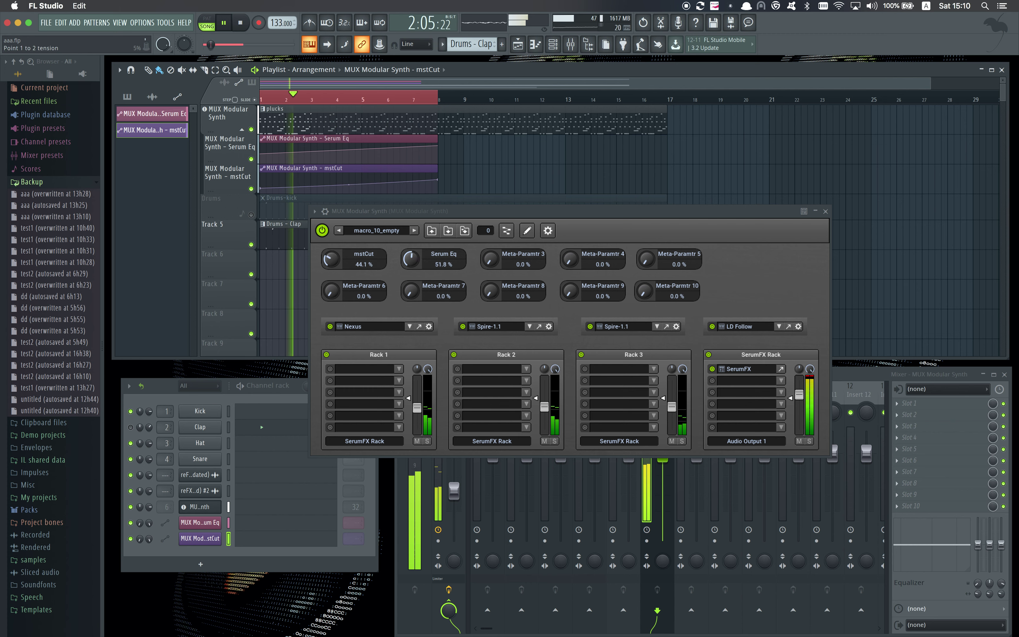
- Bend the Serum Eq and mstCut automation ramps into curves that rise slowly at first, and play the result
{"action": "left_click_drag", "start_coordinate": [348, 150], "coordinate": [349, 153]}
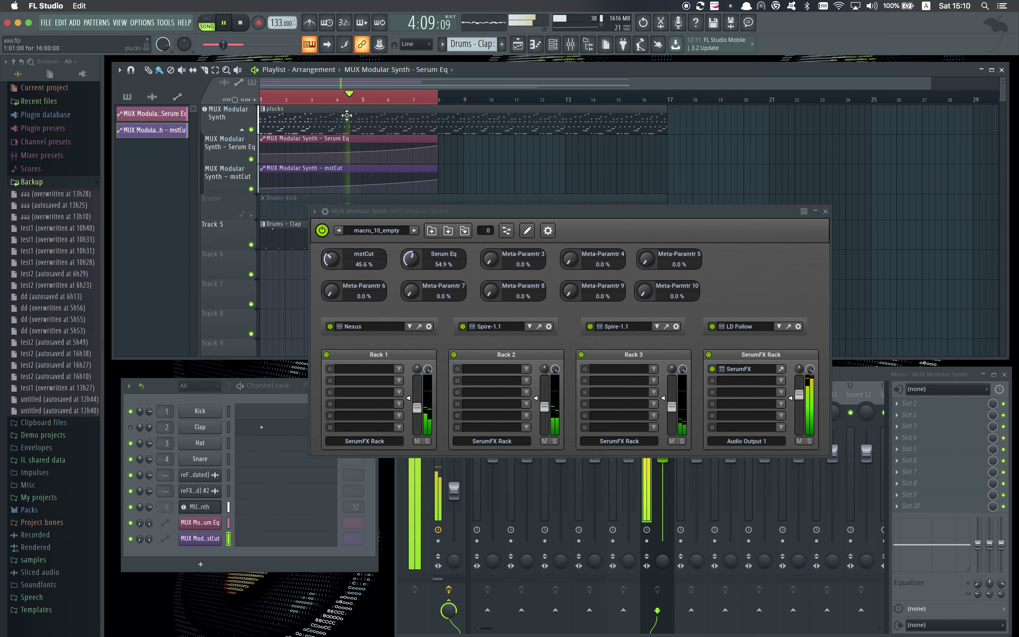
{"action": "key", "text": "space"}
{"action": "key", "text": "space"}
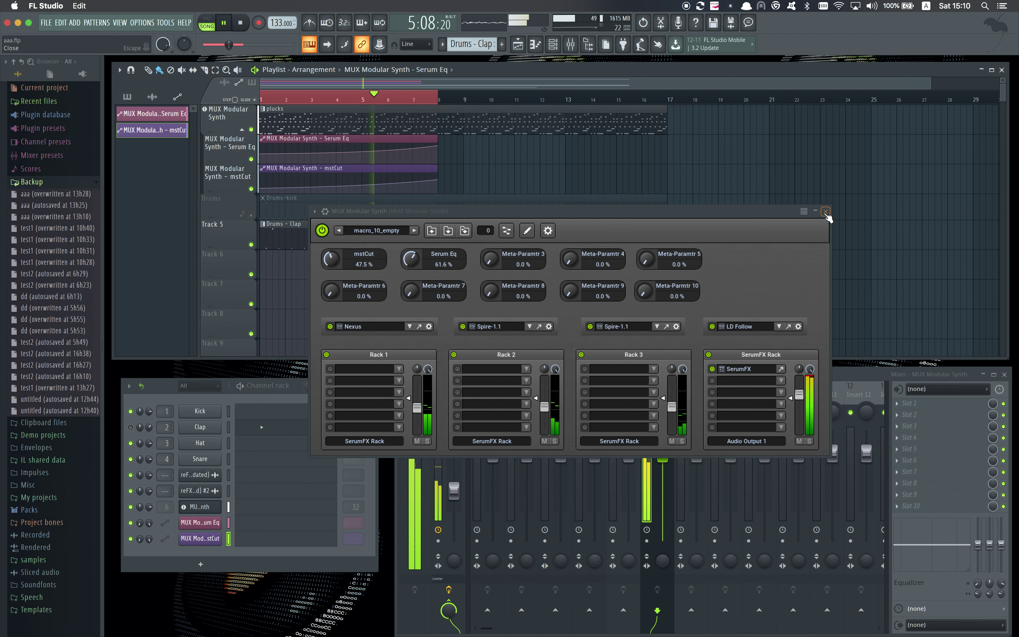
- Lower the SerumFX Rack's gain to about -2.25 dB
{"action": "left_click_drag", "start_coordinate": [801, 407], "coordinate": [801, 409]}
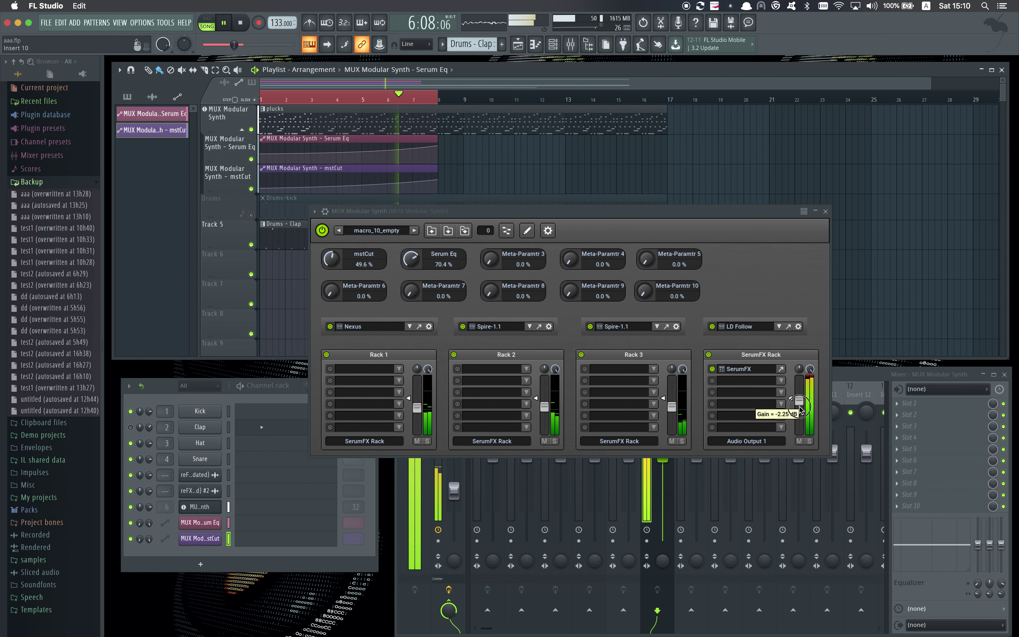